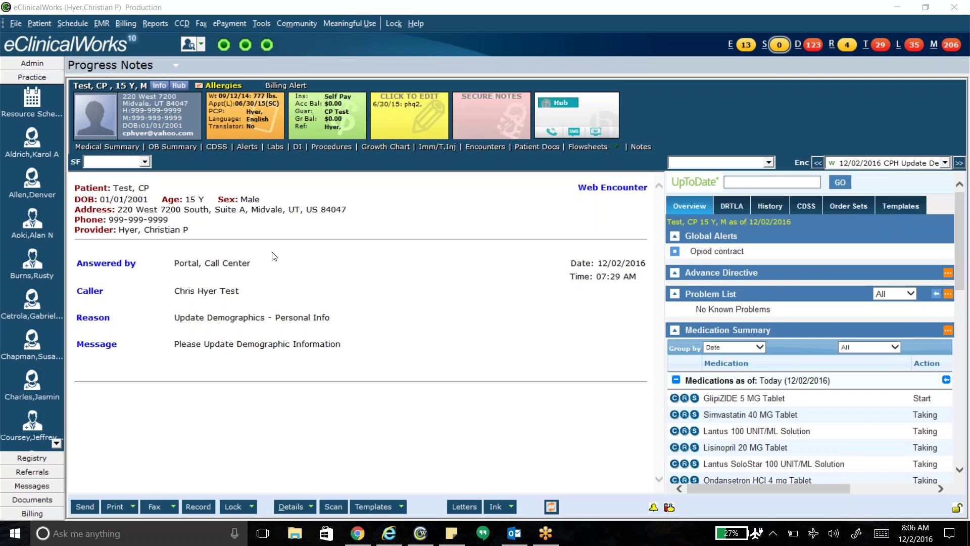
Step: From the patient Hub, start a new web encounter and time-stamp its Action Taken notes (12/02/2016 08:06:39 AM)
click(179, 86)
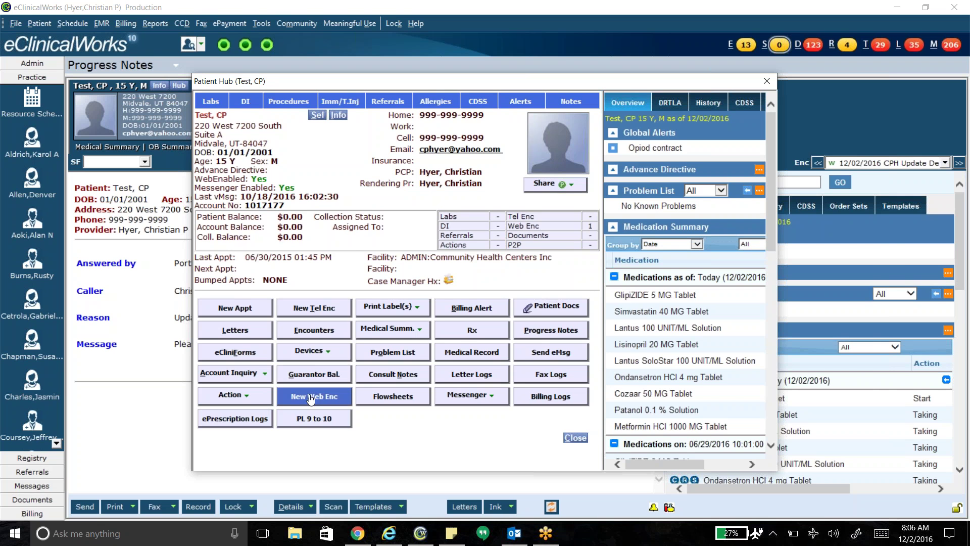
click(312, 397)
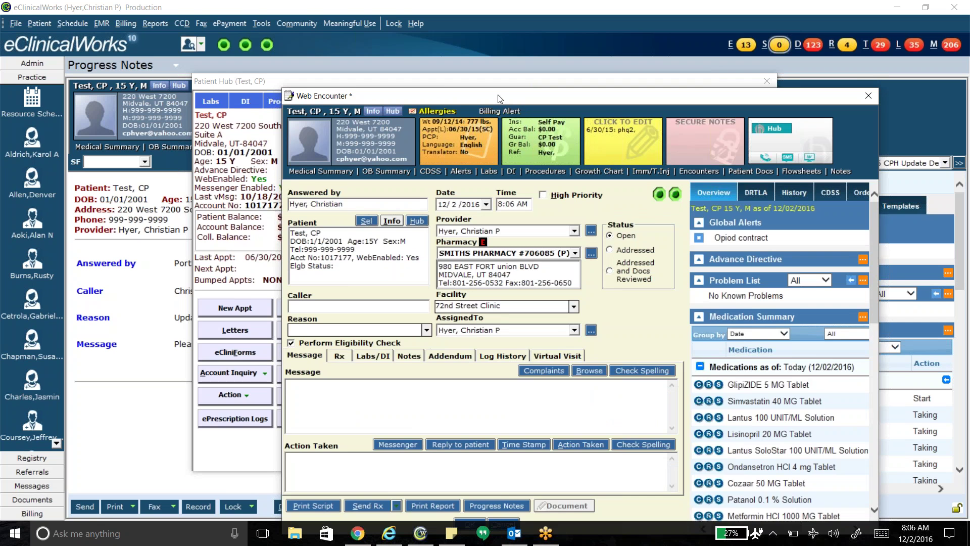
drag(498, 98, 389, 43)
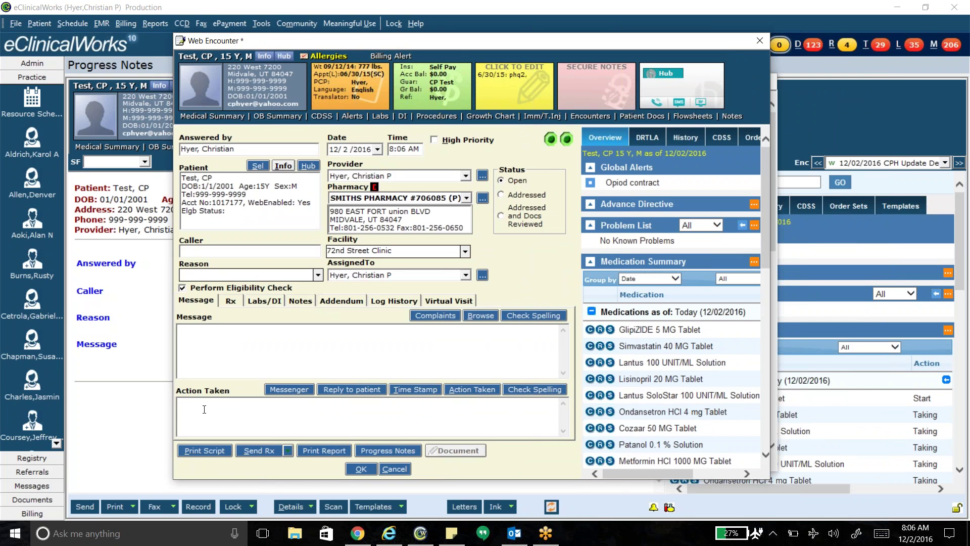
click(418, 390)
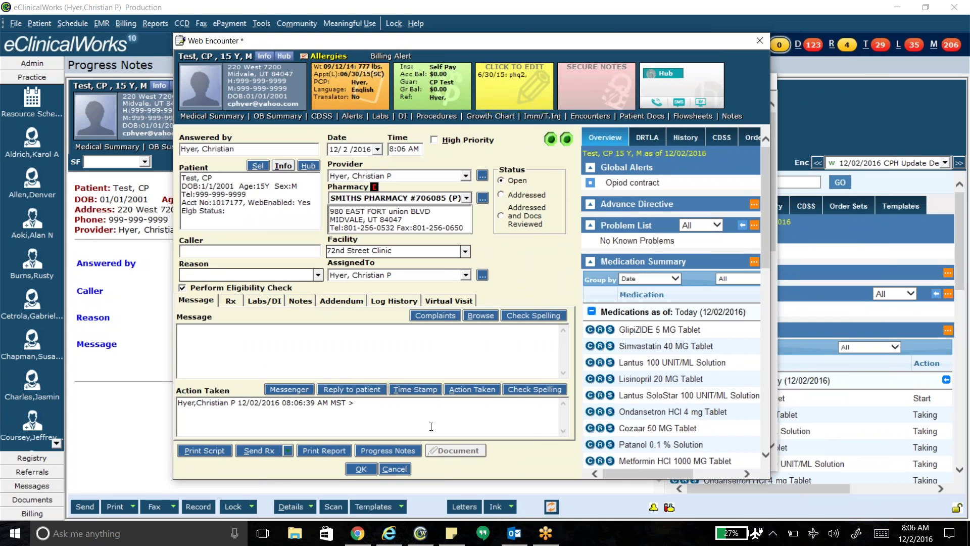
Step: Write a greeting in Action Taken thanking the patient for coming in and asking if they feel better, then try sending it
text(hi)
key(BackSpace)
text(Hi CP, thanks for coming in, I)
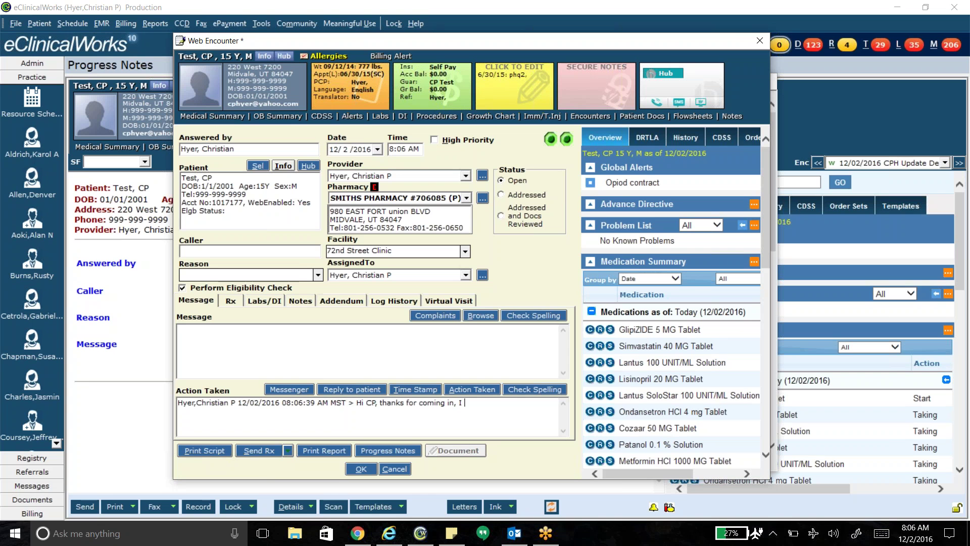
text( wanted to see if you're feelin)
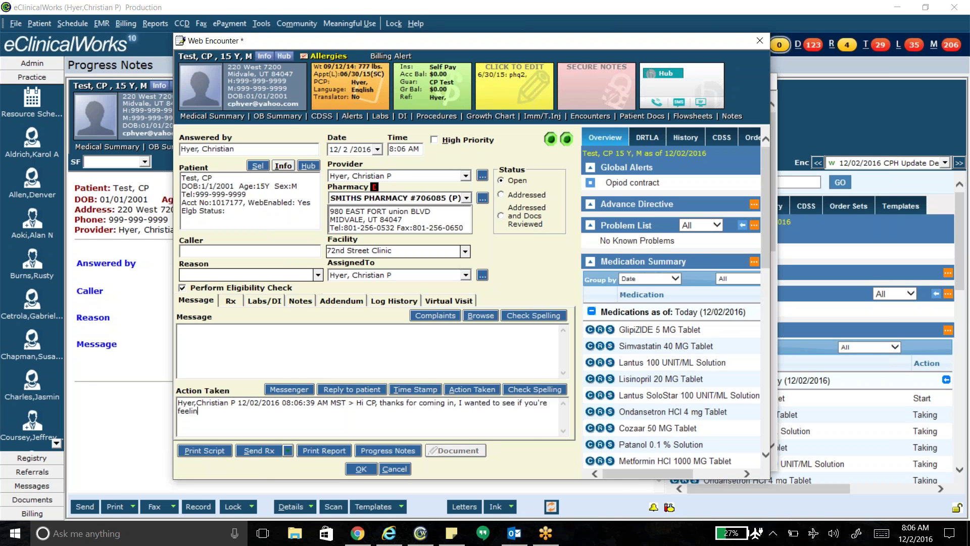
text(g better?)
click(357, 389)
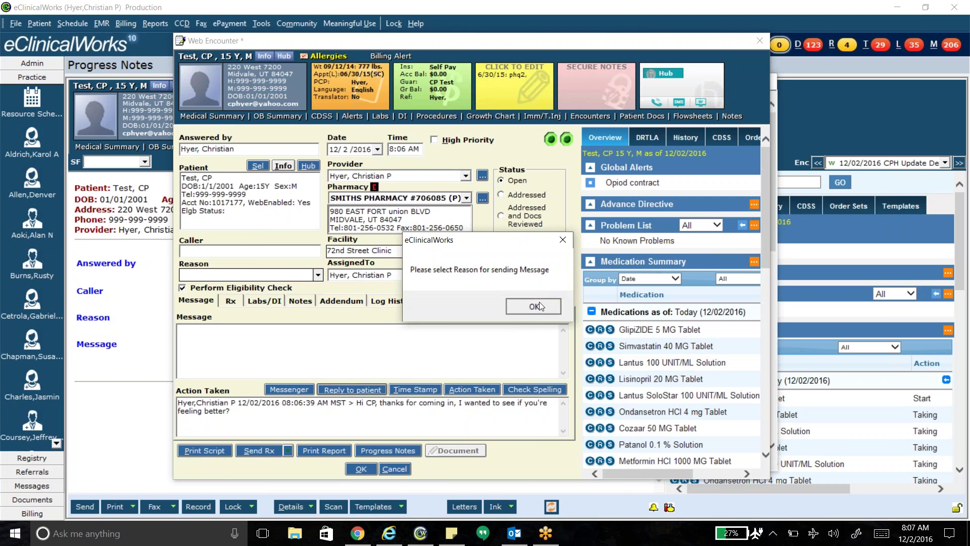
Step: Set the Reason to 'Checking in', save the encounter and send the portal message to the patient
click(539, 306)
text(Checking in)
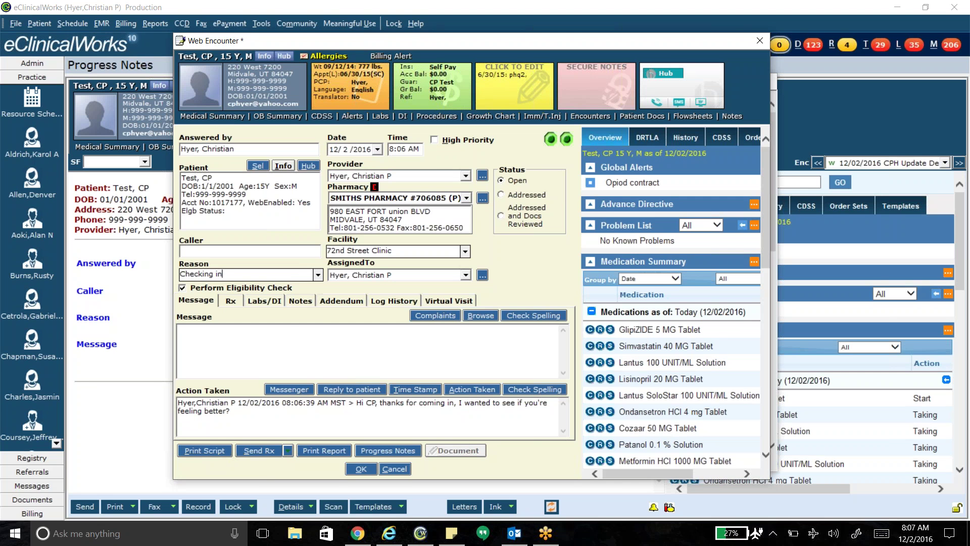
click(353, 390)
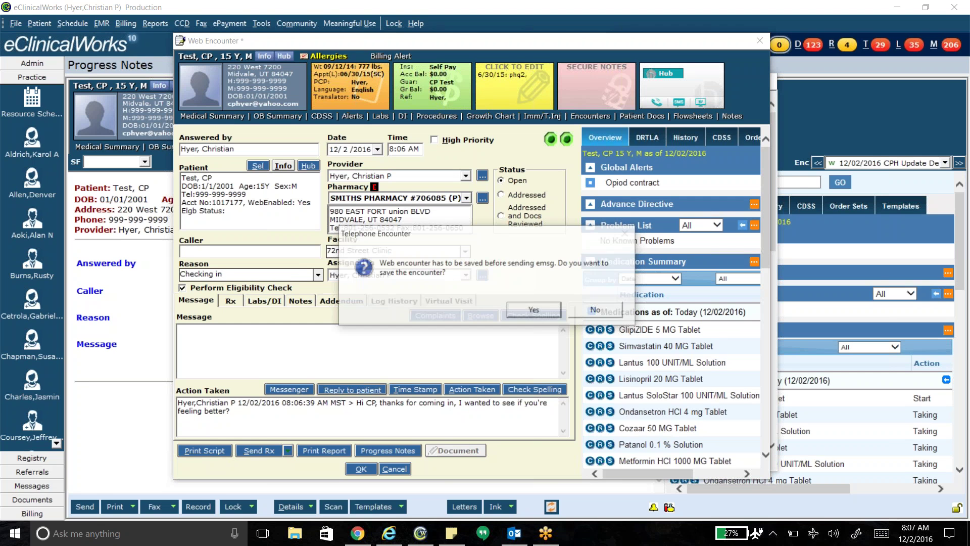
click(553, 313)
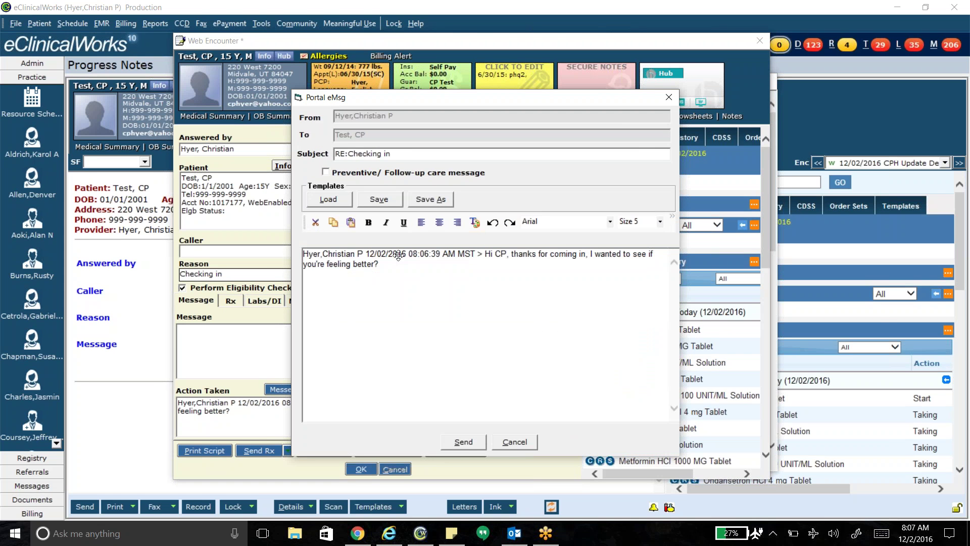
click(468, 447)
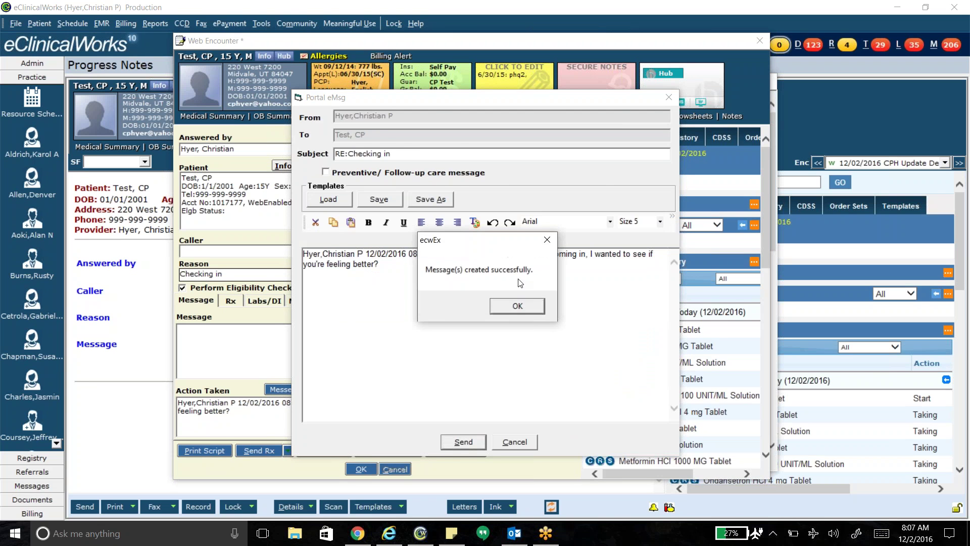
click(512, 306)
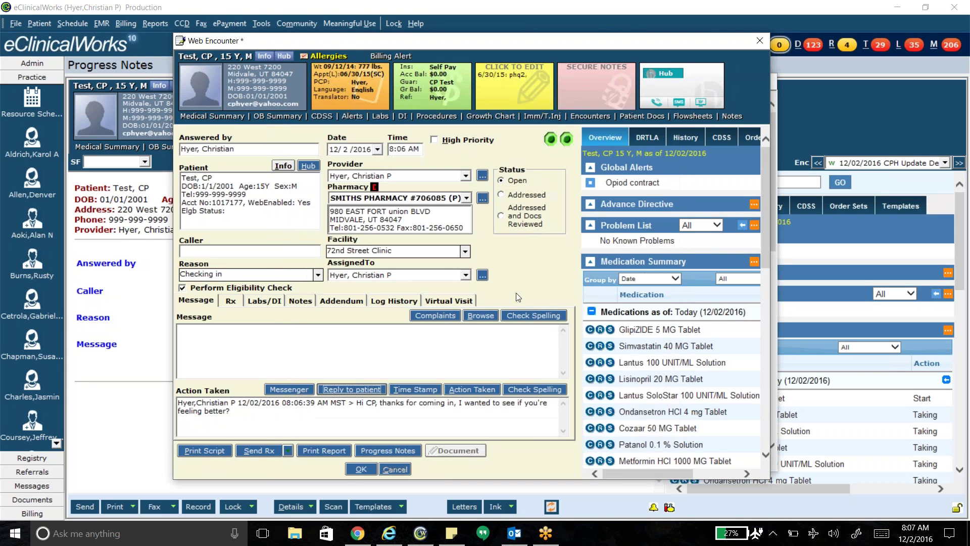
Step: Mark the encounter Addressed and Docs Reviewed, then save and close it and the patient hub
click(515, 220)
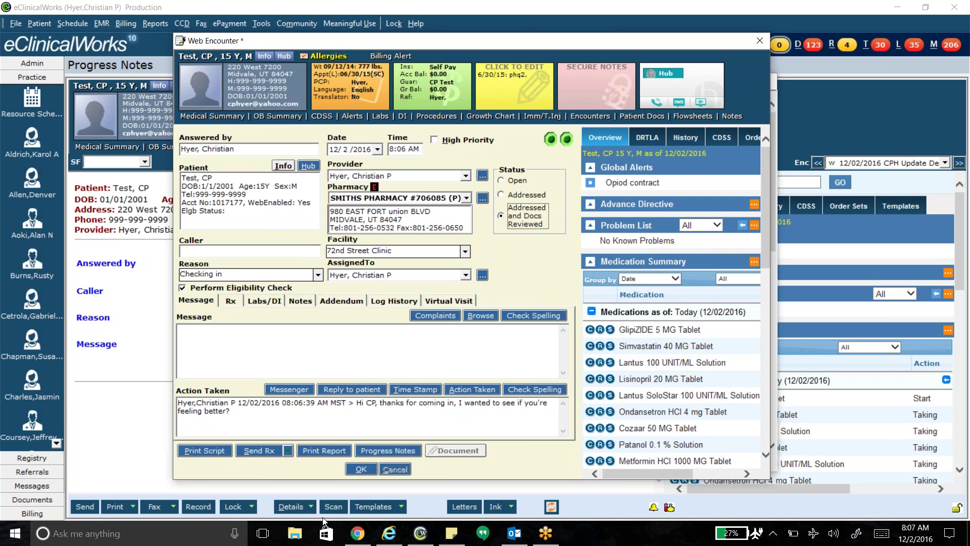
click(361, 469)
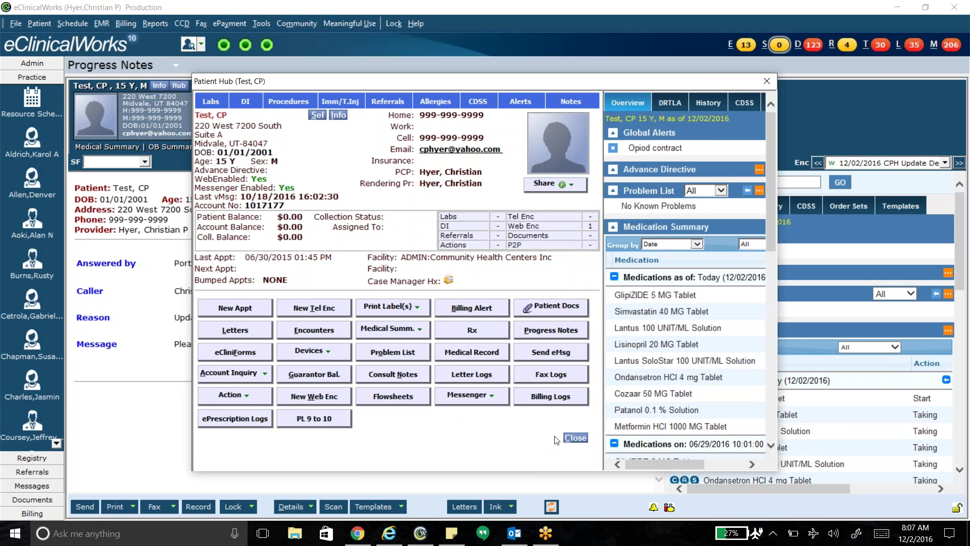
click(573, 441)
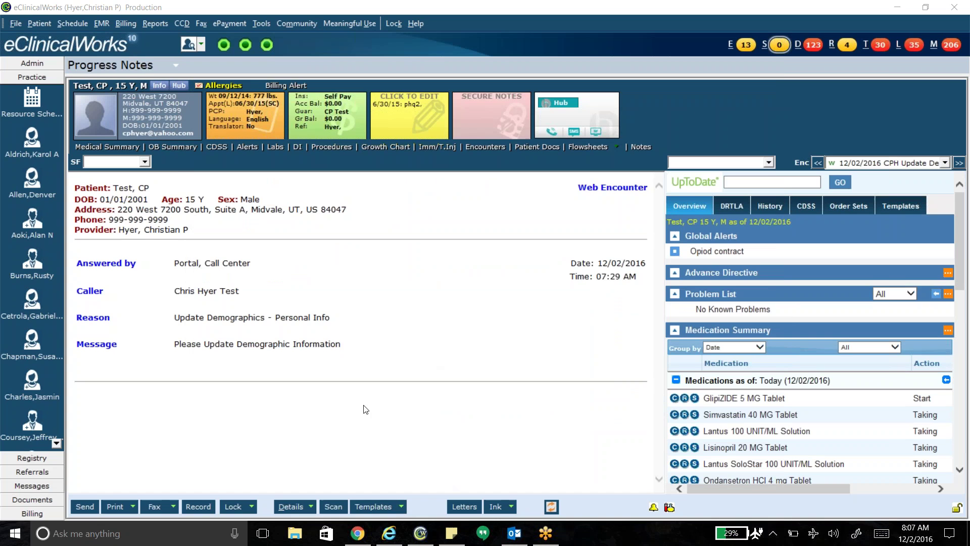
click(363, 537)
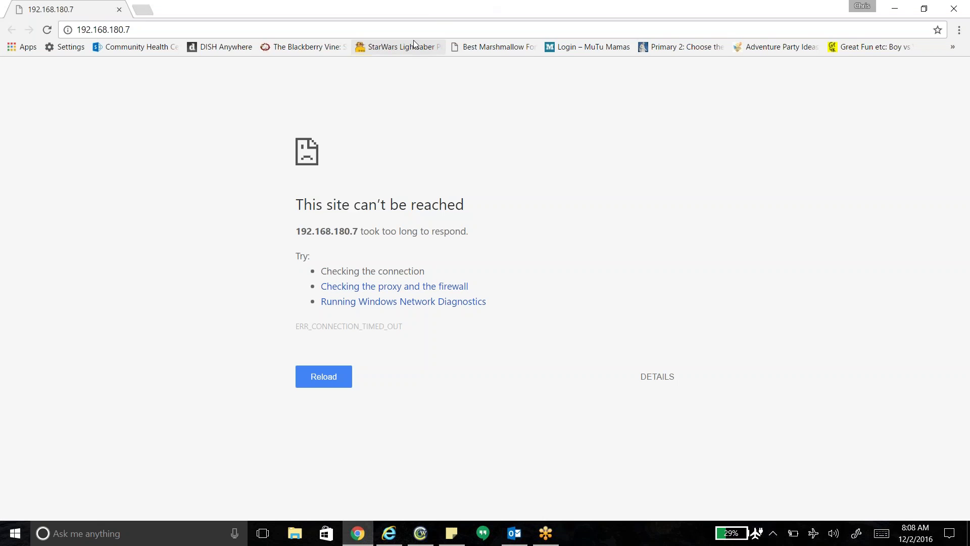
Step: Go to chc-ut.org, log in to the Patient Portal and open Lab / Diagnostic Reports
click(132, 29)
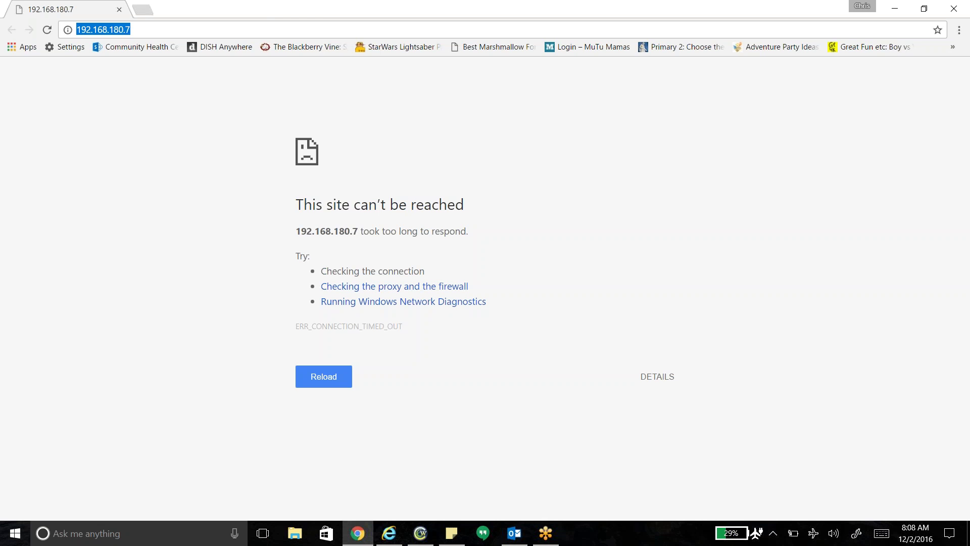
text(chc-ut.org)
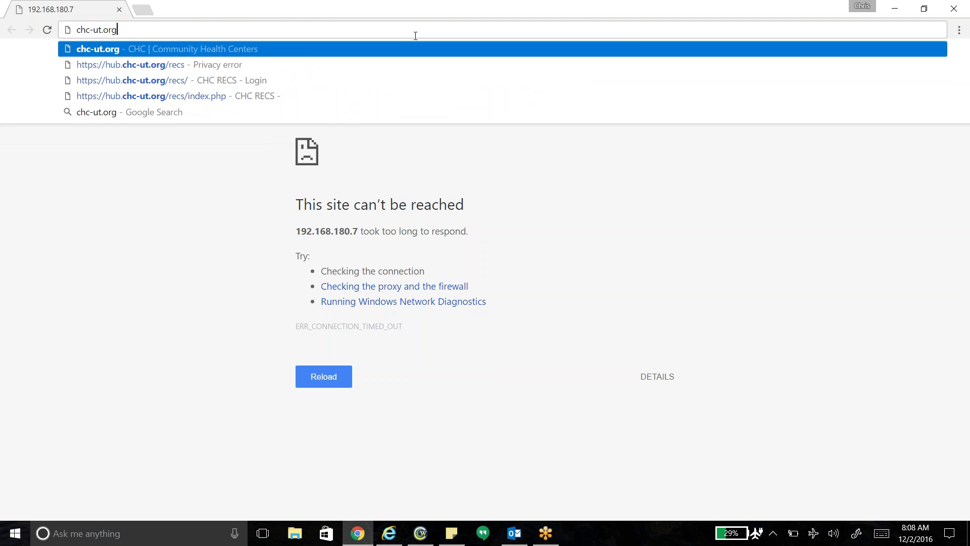
key(Return)
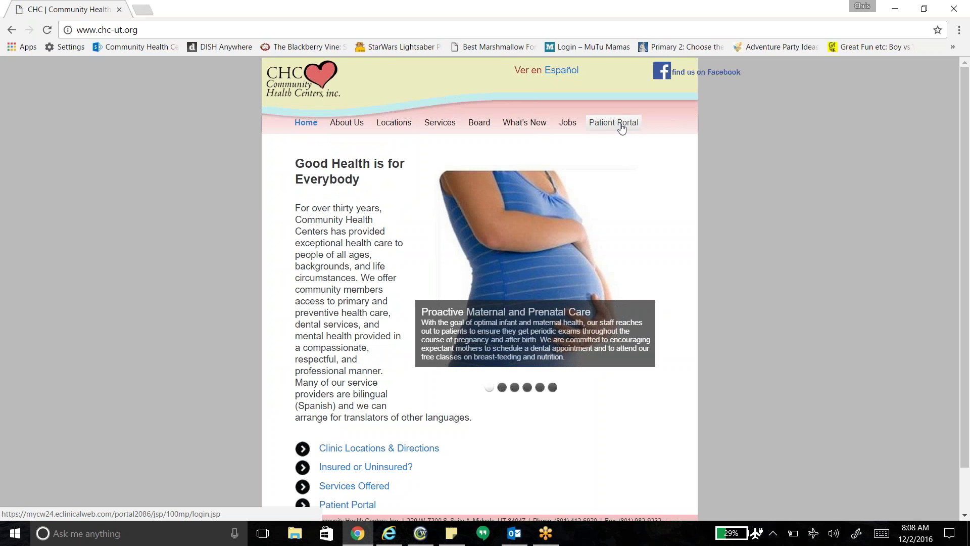
click(622, 130)
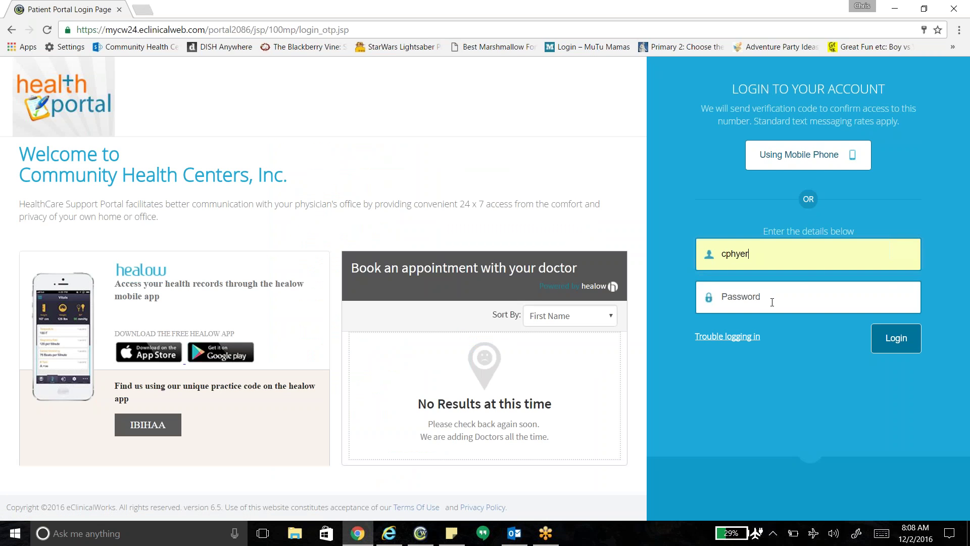
click(910, 337)
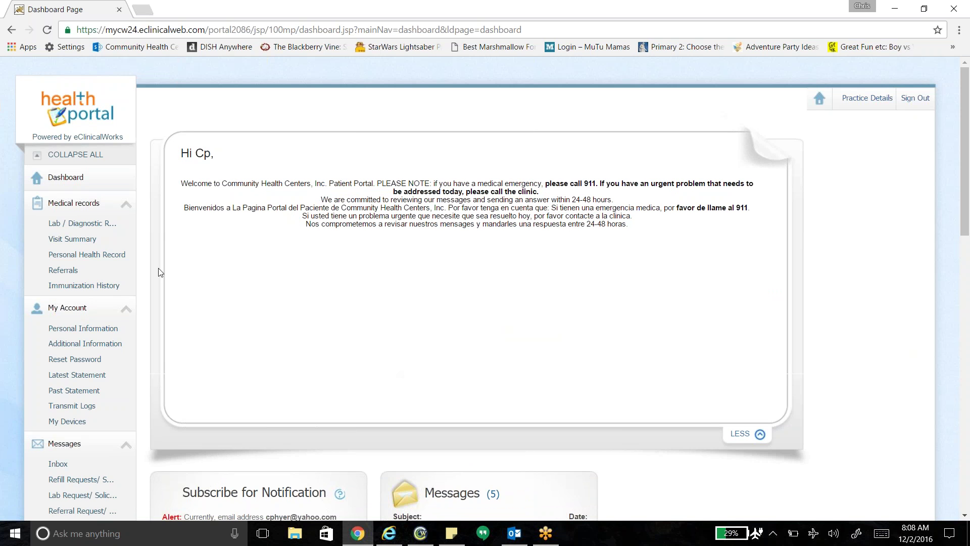
click(79, 223)
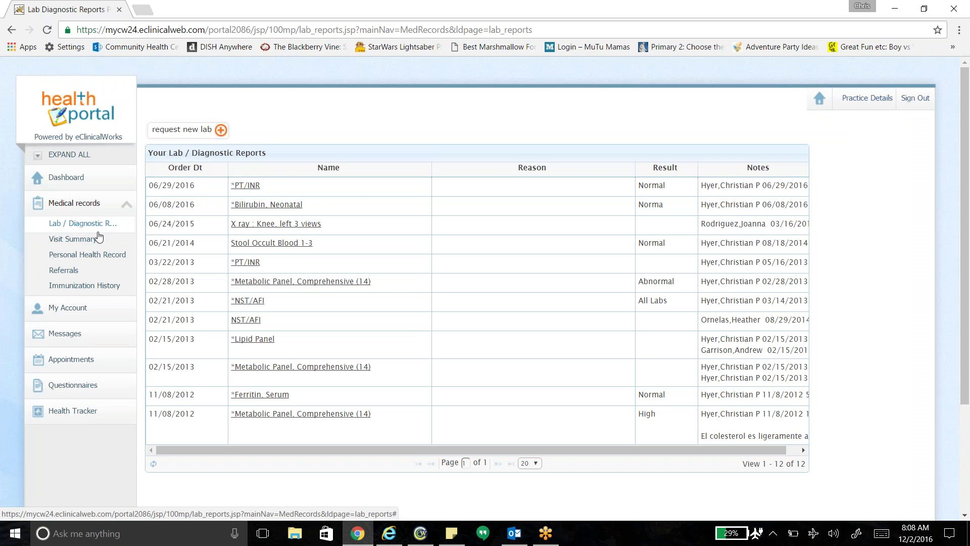
Step: Read through the 06/30/2015 Community Health Centers visit summary, then go to Personal Health Record
click(86, 246)
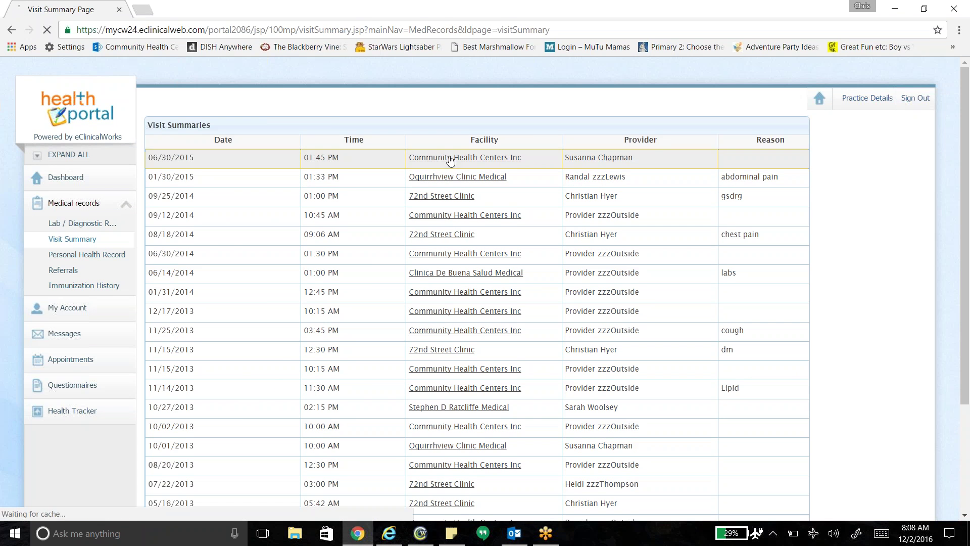
click(450, 160)
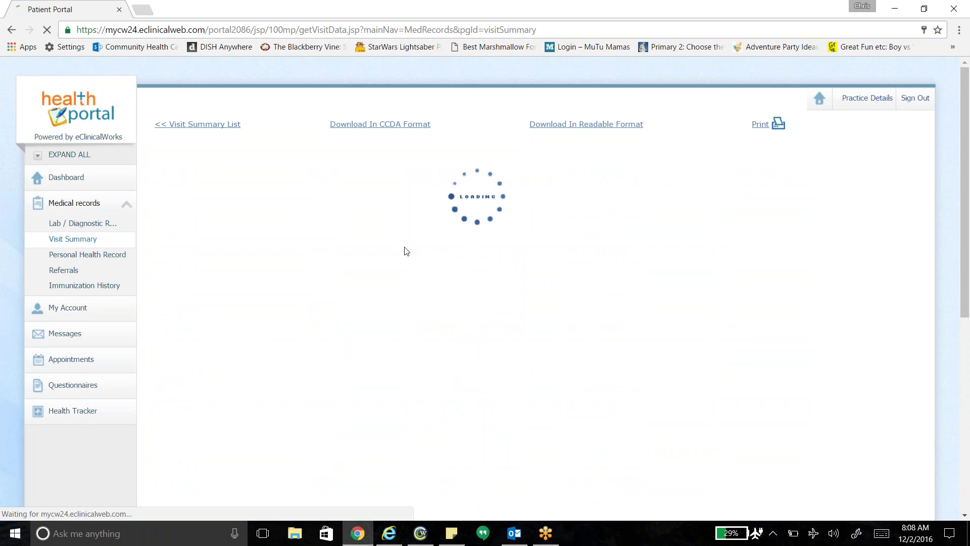
scroll(374, 334, down, 5)
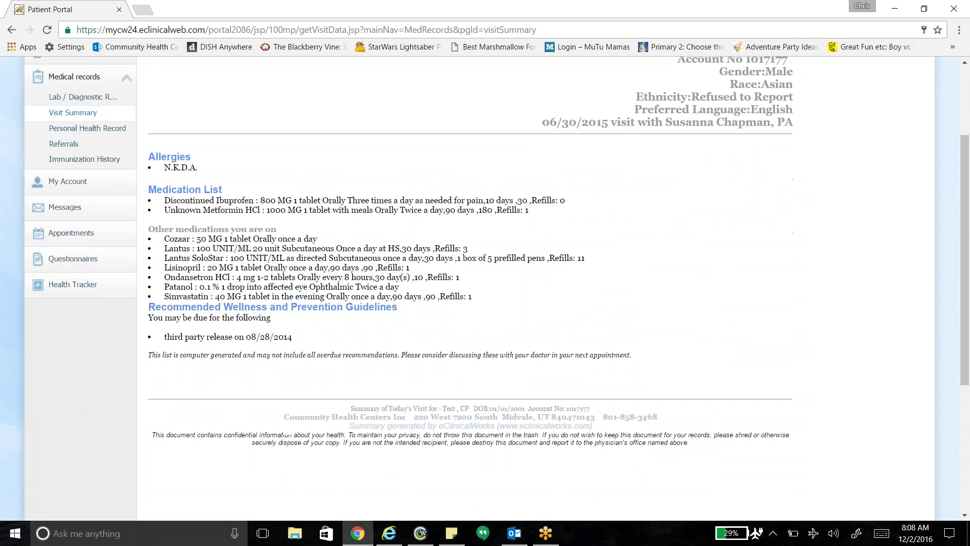
scroll(375, 334, up, 3)
scroll(313, 208, up, 3)
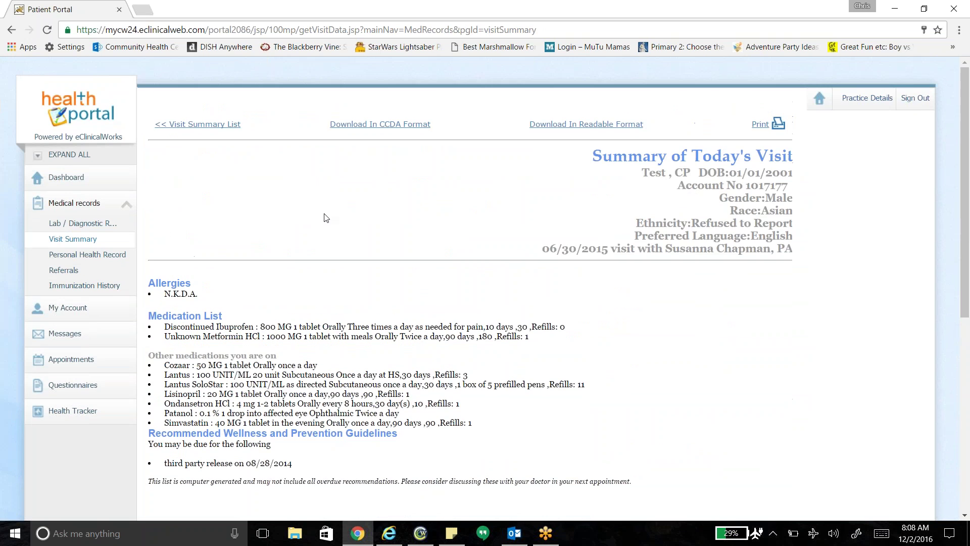
scroll(326, 220, down, 1)
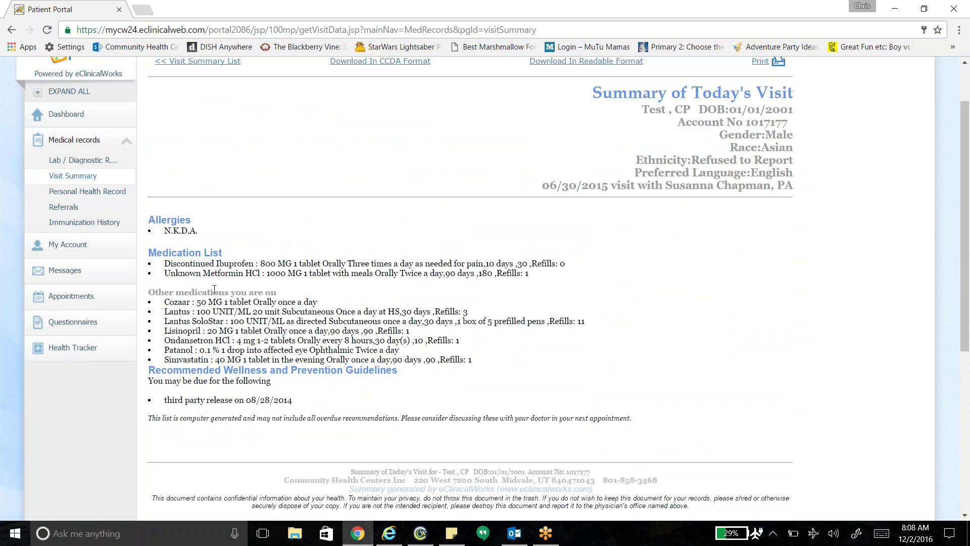
click(86, 192)
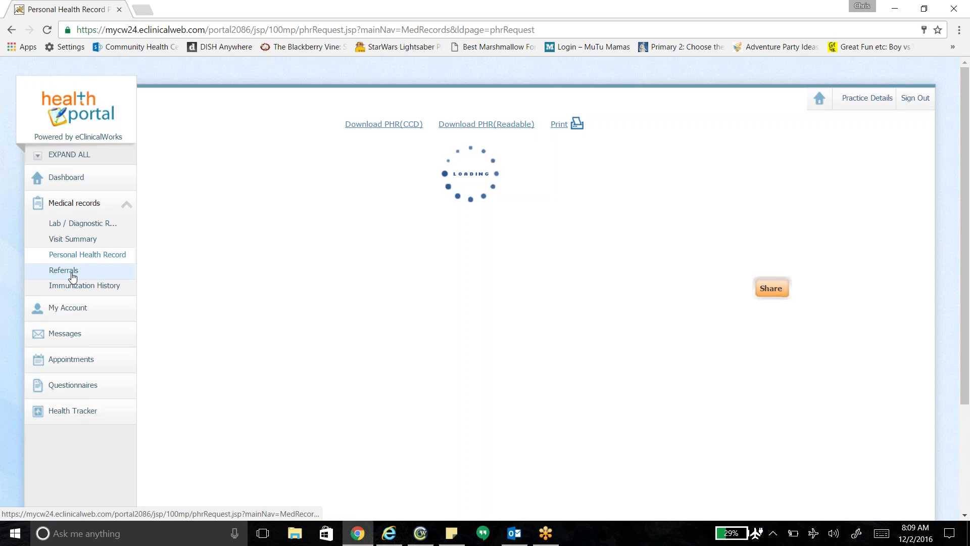
Step: Open the RE:Checking in message from the portal Inbox and start a reply to it
click(69, 338)
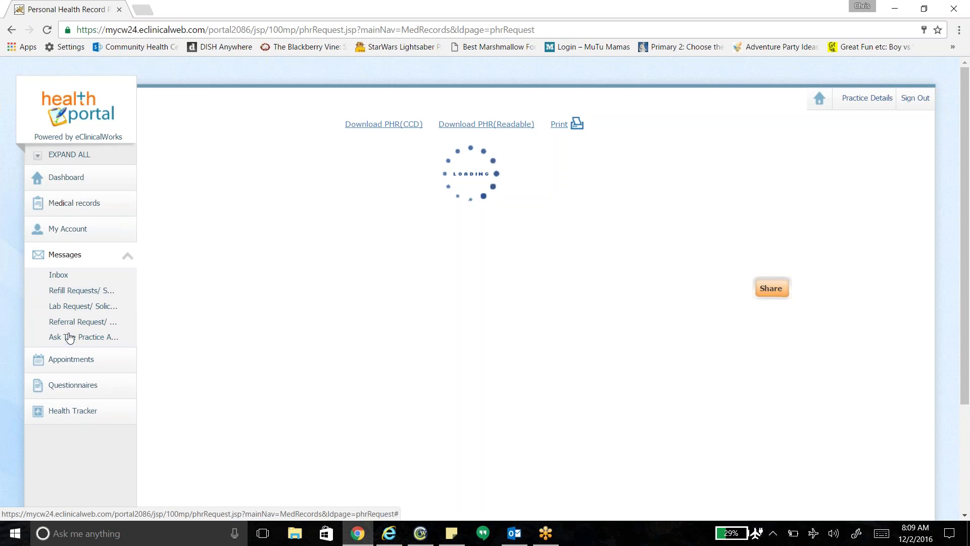
click(59, 279)
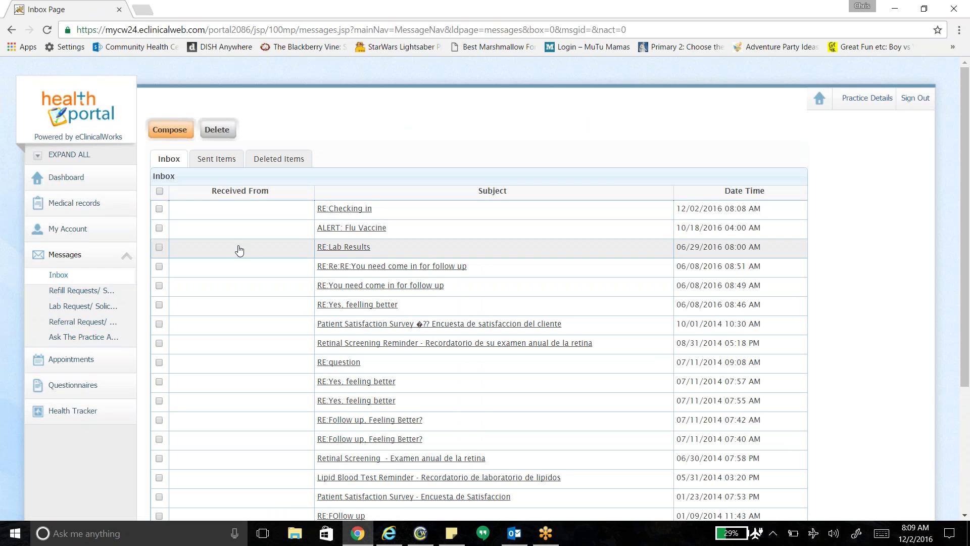
click(346, 214)
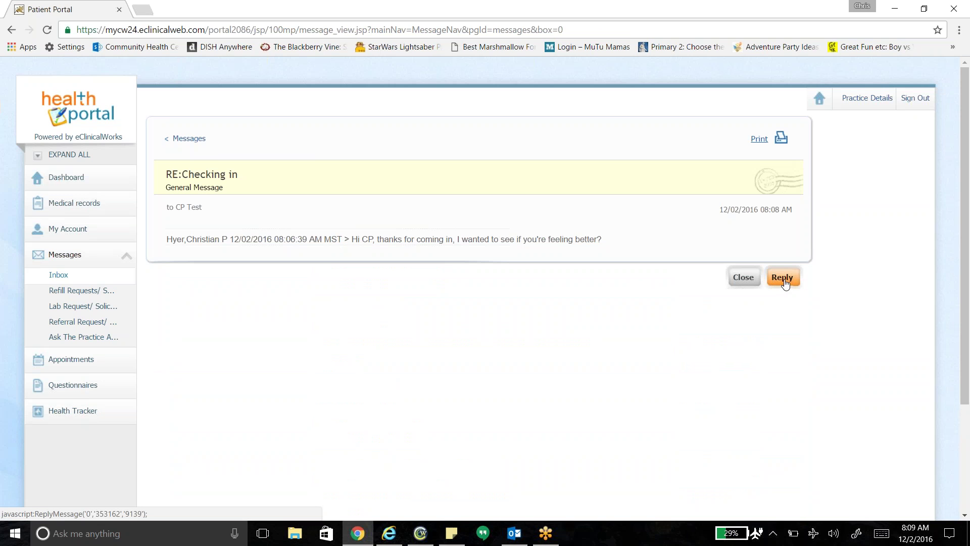
click(783, 279)
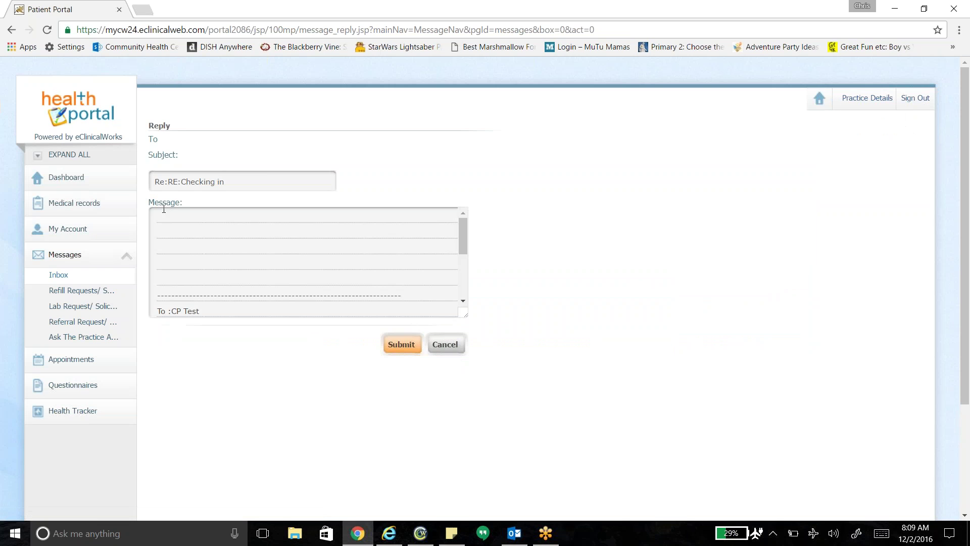
click(166, 214)
Step: Reply to the practice saying the patient is feeling better, submit it, and return to the eClinicalWorks chart
text(Hi Chris, I'm)
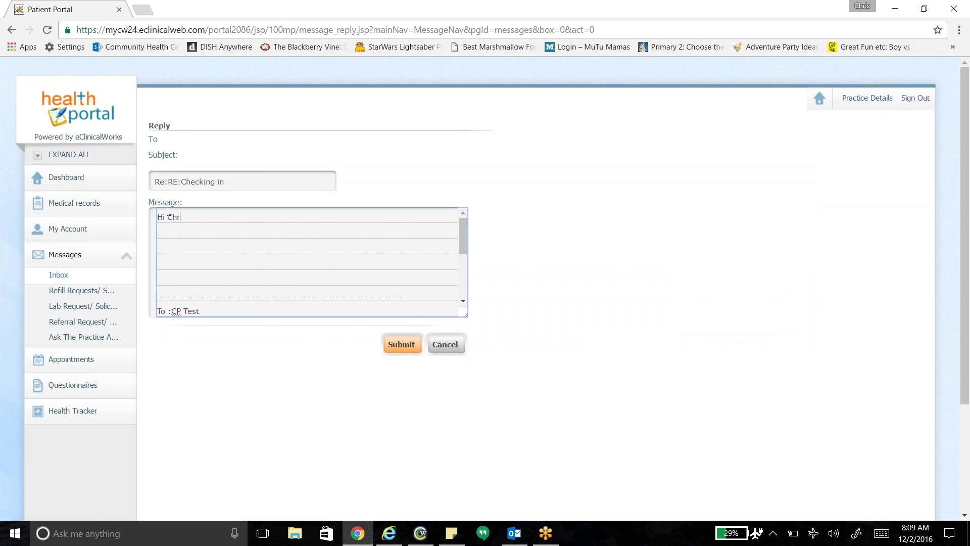
text( feeling better. thakns)
key(BackSpace)
key(BackSpace)
key(BackSpace)
text(nk)
click(404, 343)
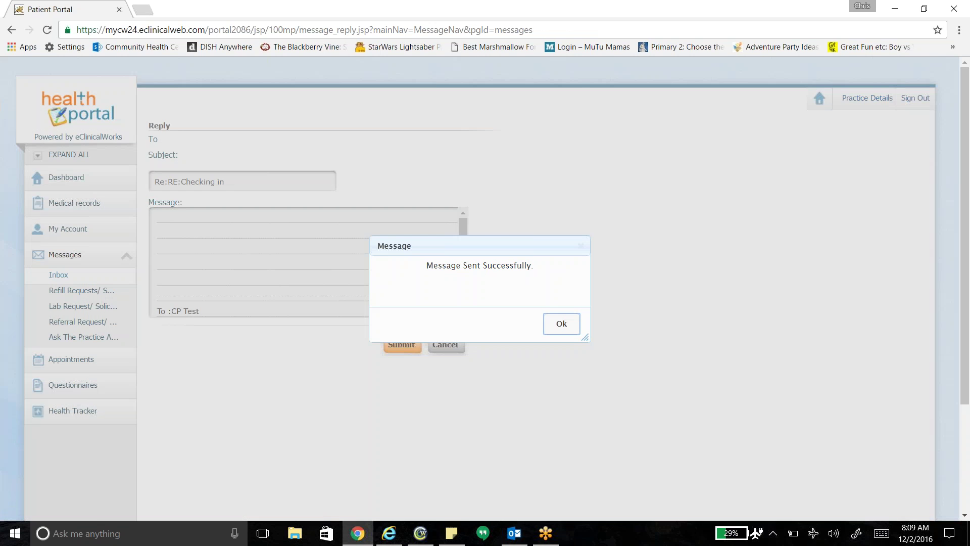
click(562, 324)
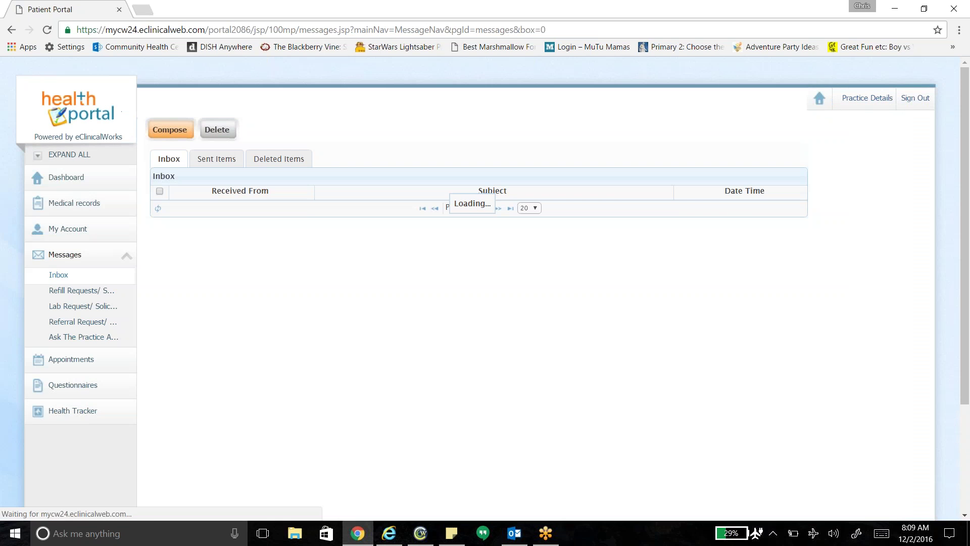
click(423, 539)
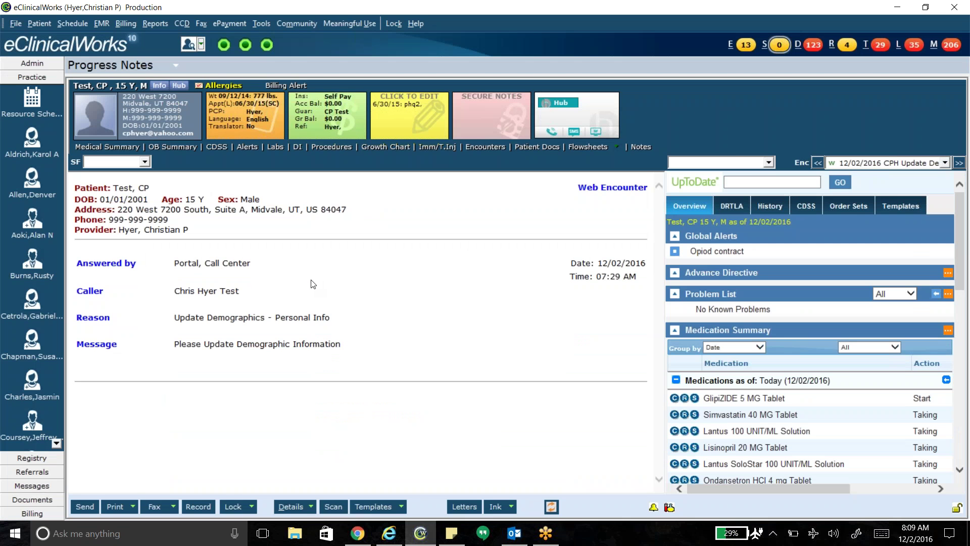
click(498, 148)
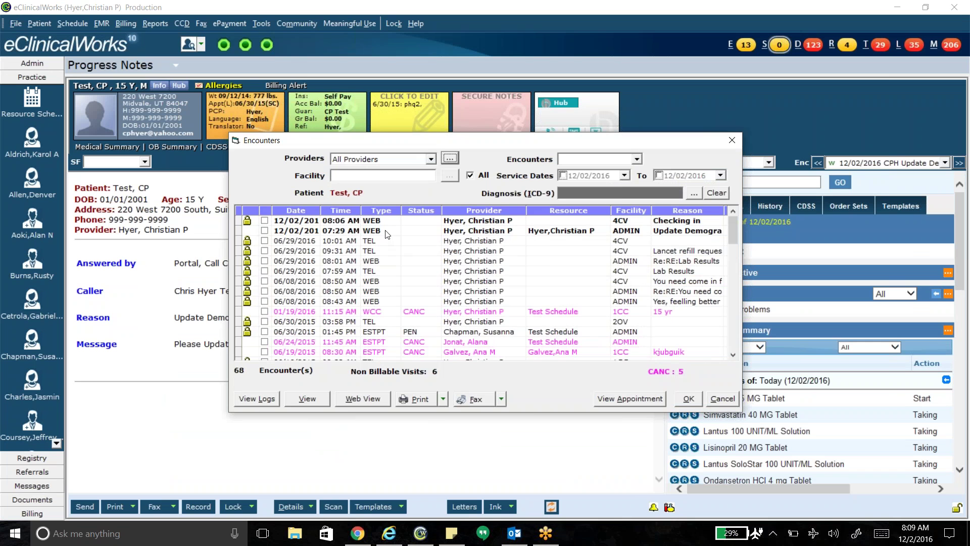
click(687, 399)
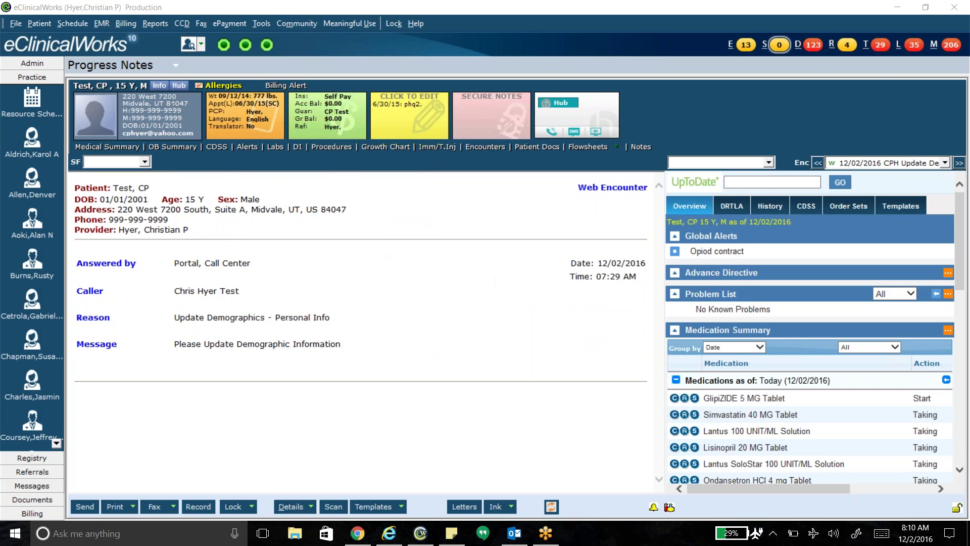
click(493, 150)
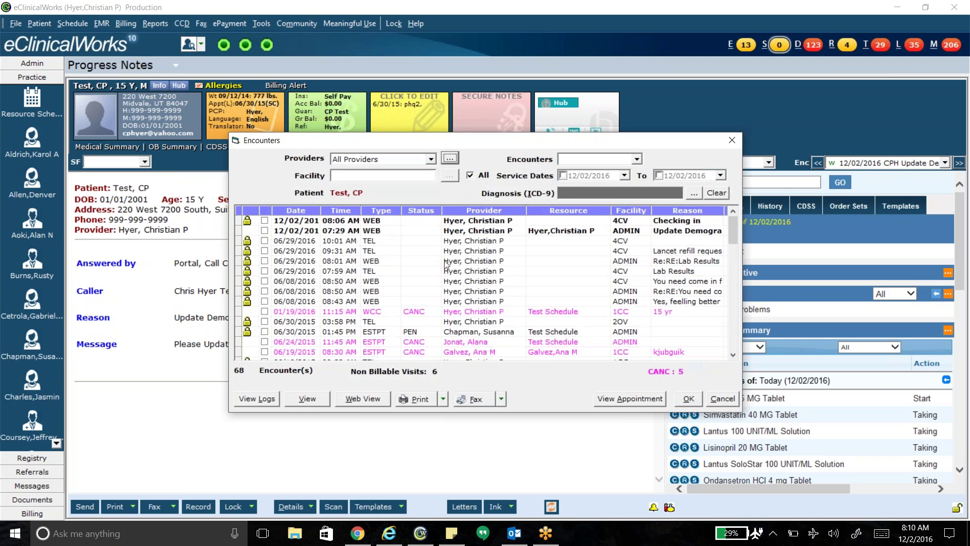
click(723, 399)
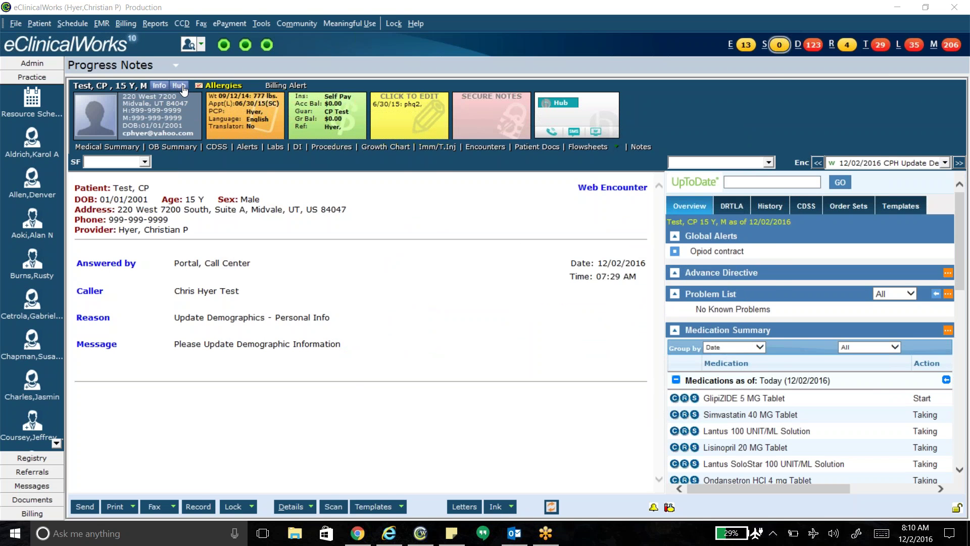
Step: Open the progress note for the 12/02/2016 Checking in web encounter and review the encounters list
click(179, 86)
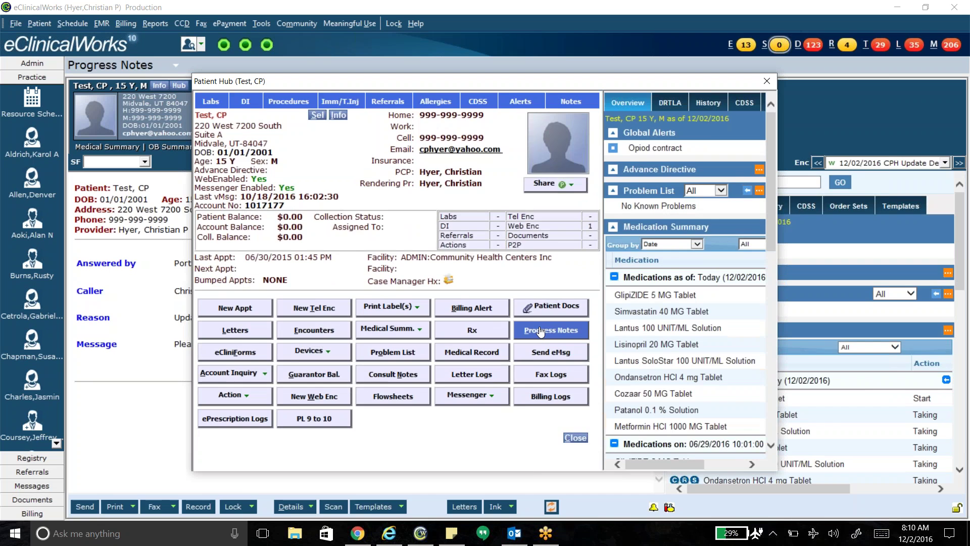
click(541, 331)
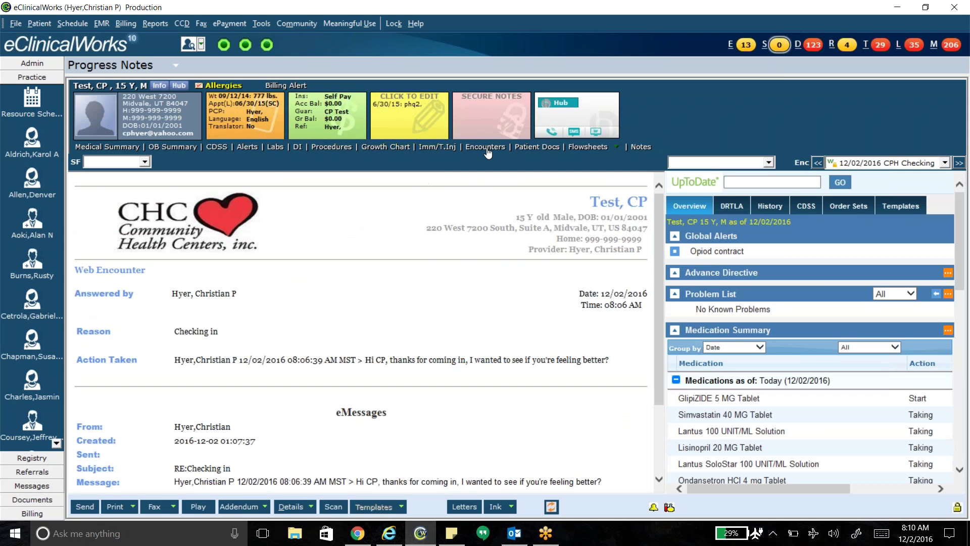
click(486, 147)
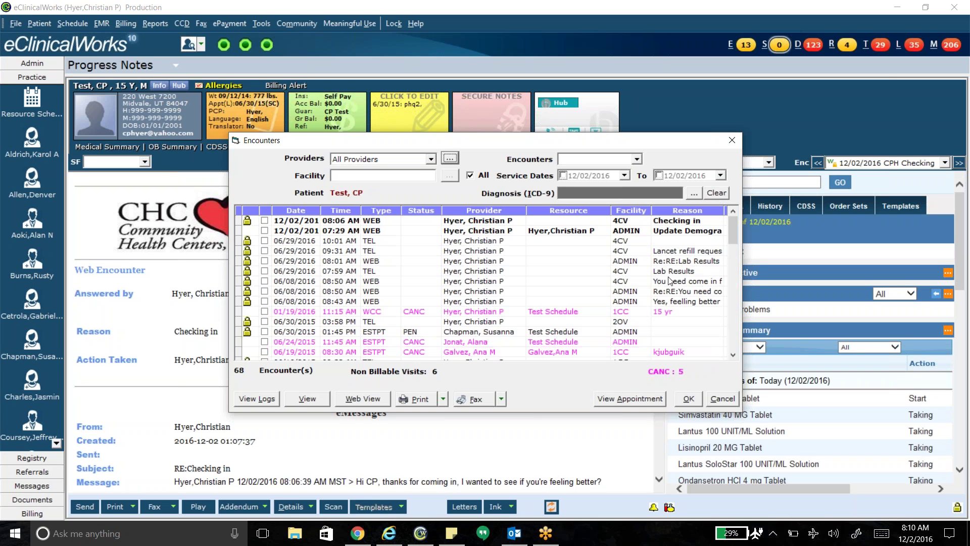
click(689, 399)
Step: Open the 08:10 AM Re:RE:Checking in web encounter from the encounter list and scroll through its message
click(179, 85)
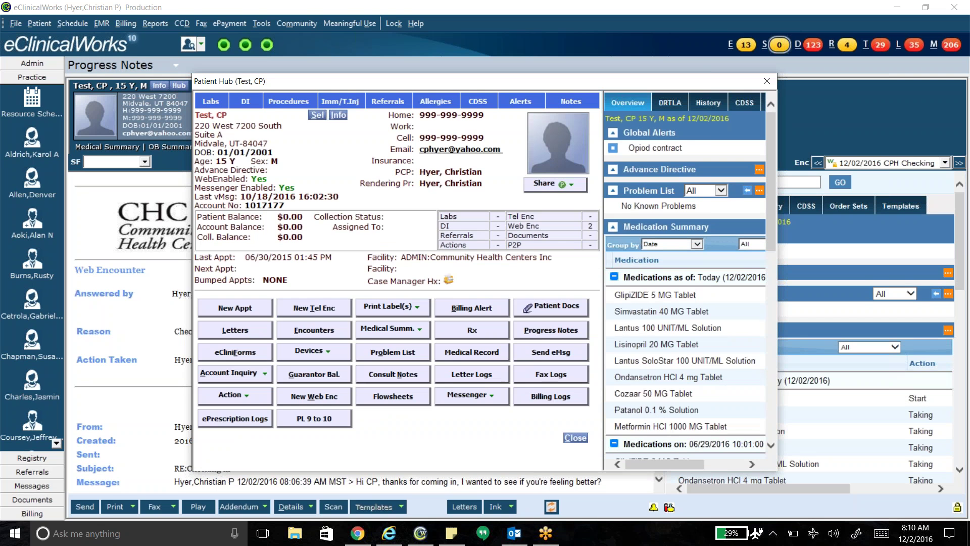
click(305, 331)
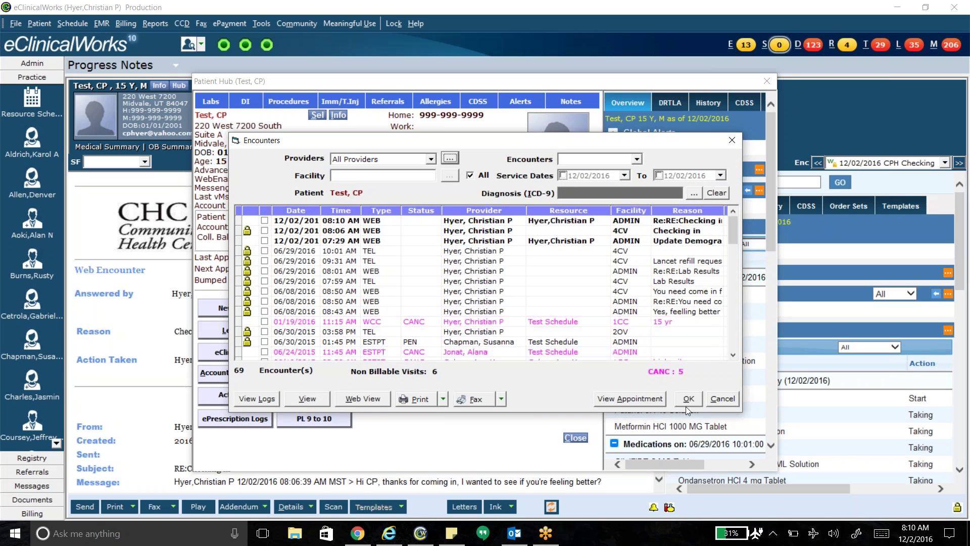
click(506, 221)
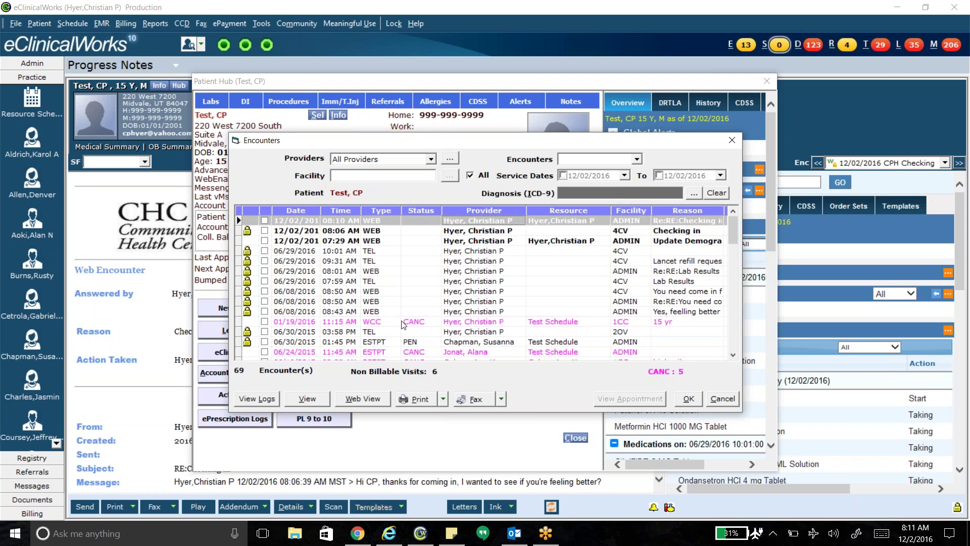
click(310, 399)
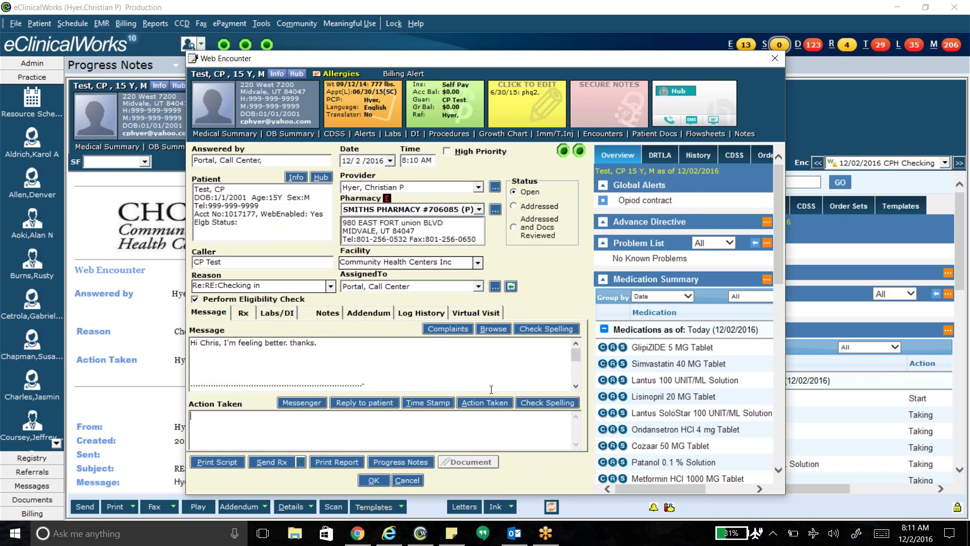
click(576, 387)
click(576, 388)
click(576, 387)
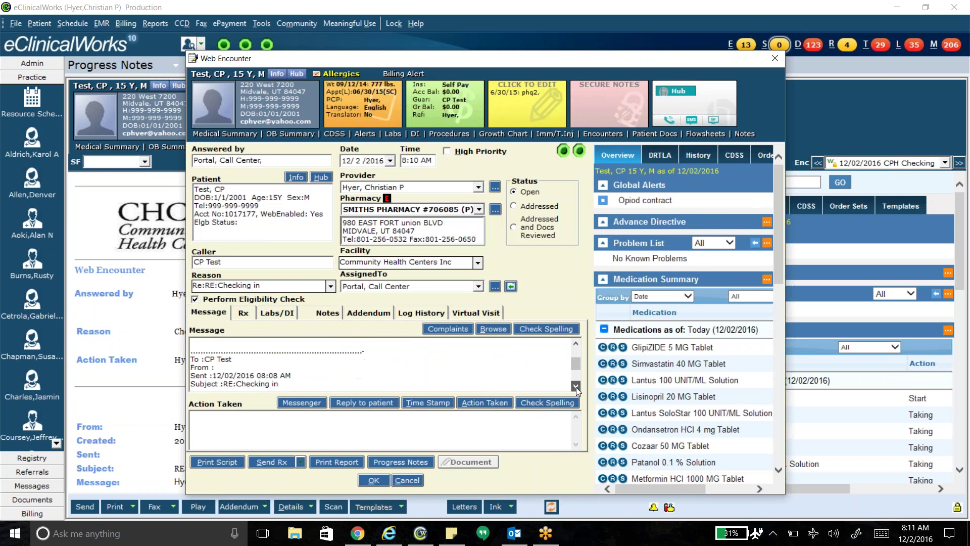
click(576, 387)
click(577, 387)
click(576, 388)
click(576, 387)
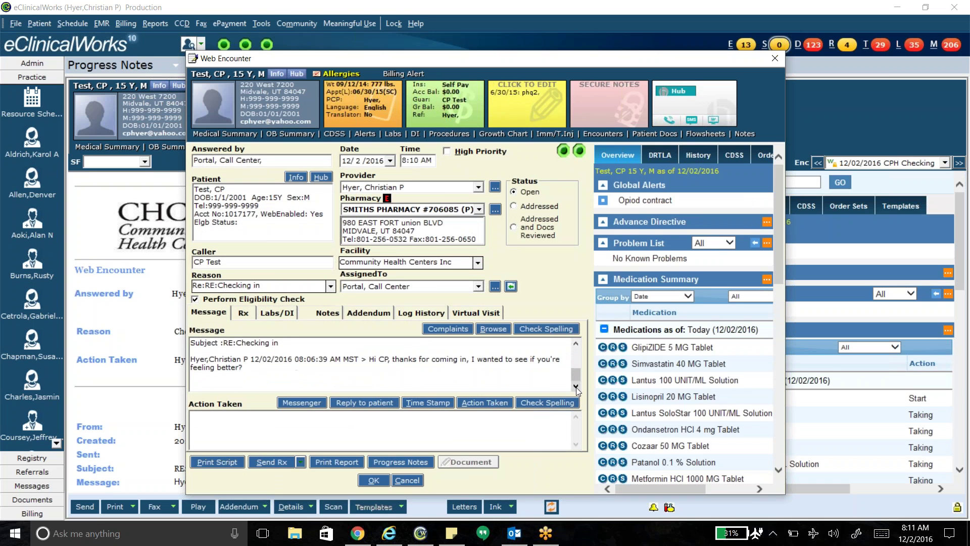
click(577, 344)
click(576, 344)
click(576, 345)
click(576, 344)
click(576, 344)
click(576, 345)
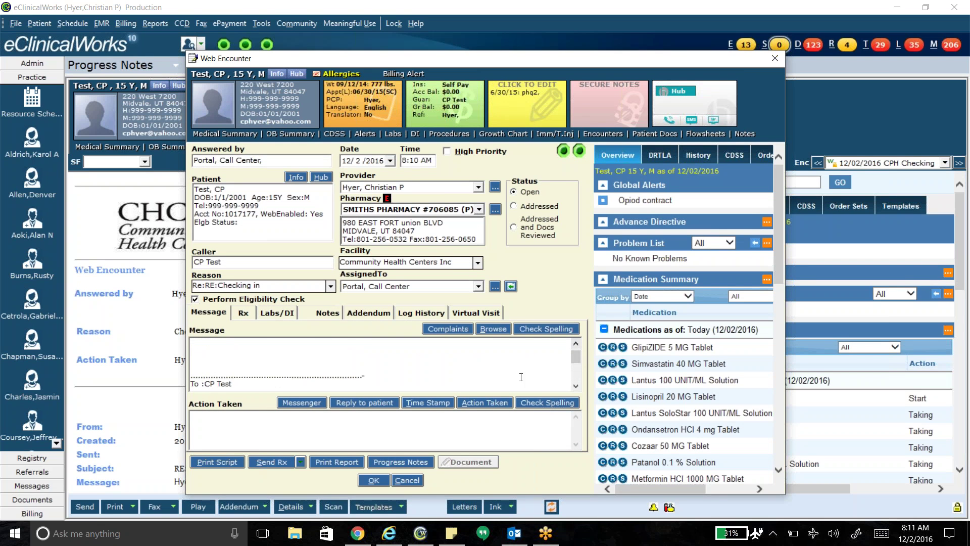
click(576, 344)
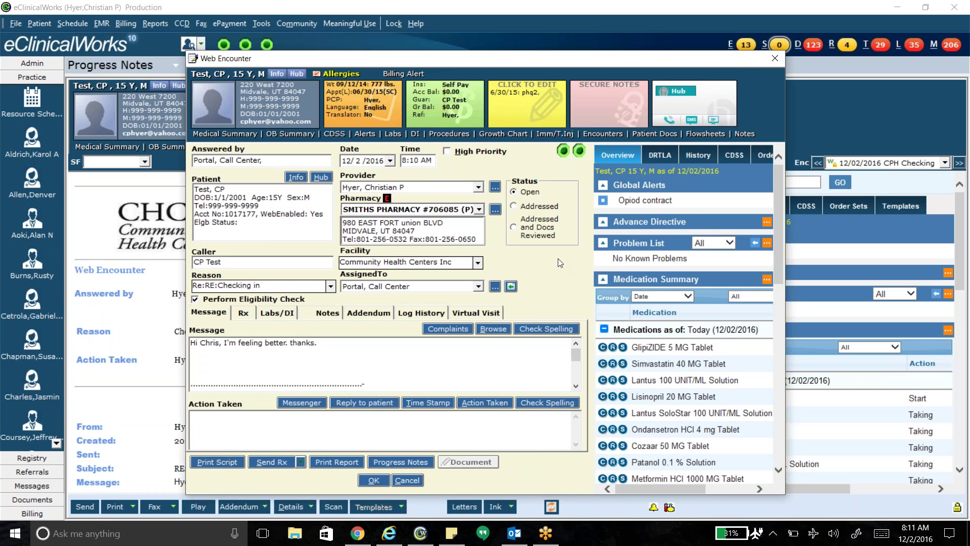
Step: Add the 08:11:53 AM time stamp to Action Taken and save the encounter
click(431, 402)
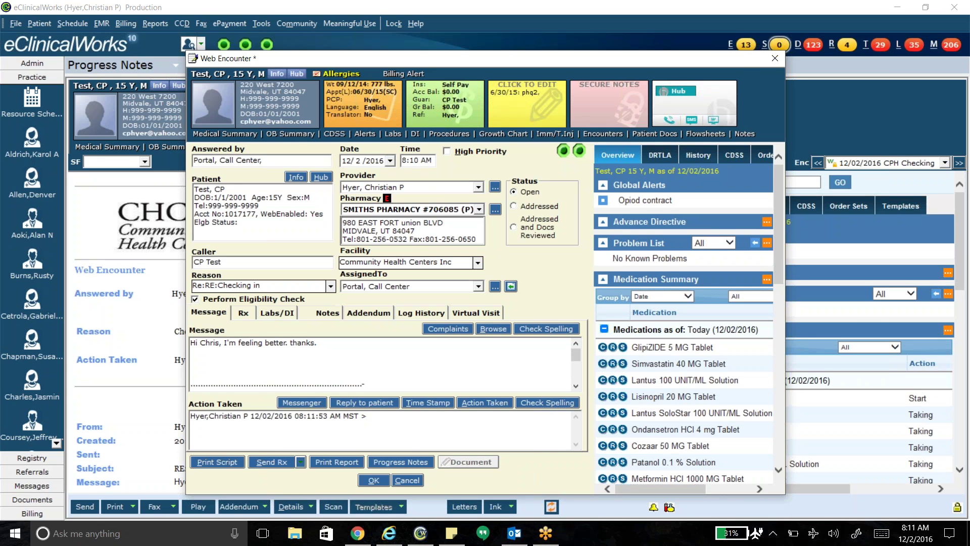
click(380, 482)
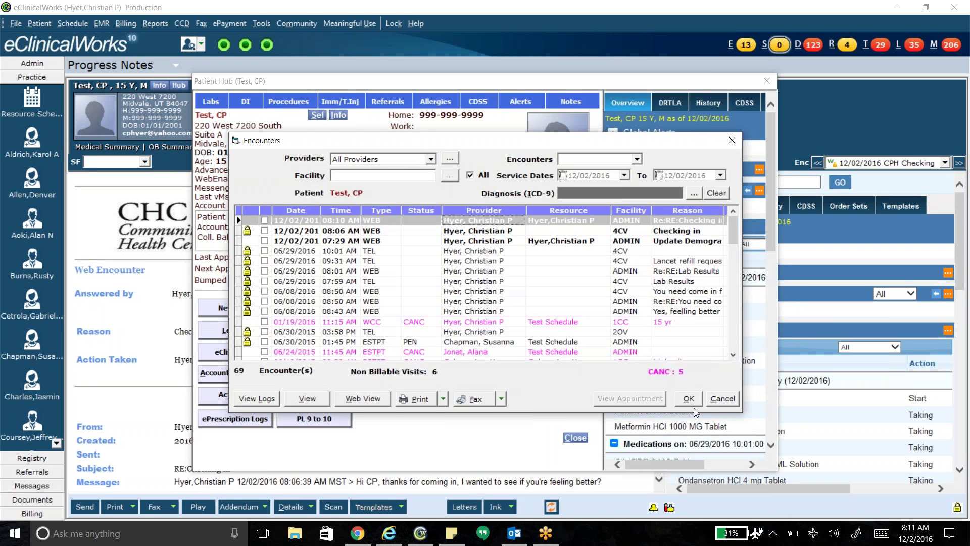
click(689, 399)
Step: Browse the portal's Refill Requests, Lab Request, Referral Request, Ask The Practice, Appointments and Questionnaires pages
click(575, 438)
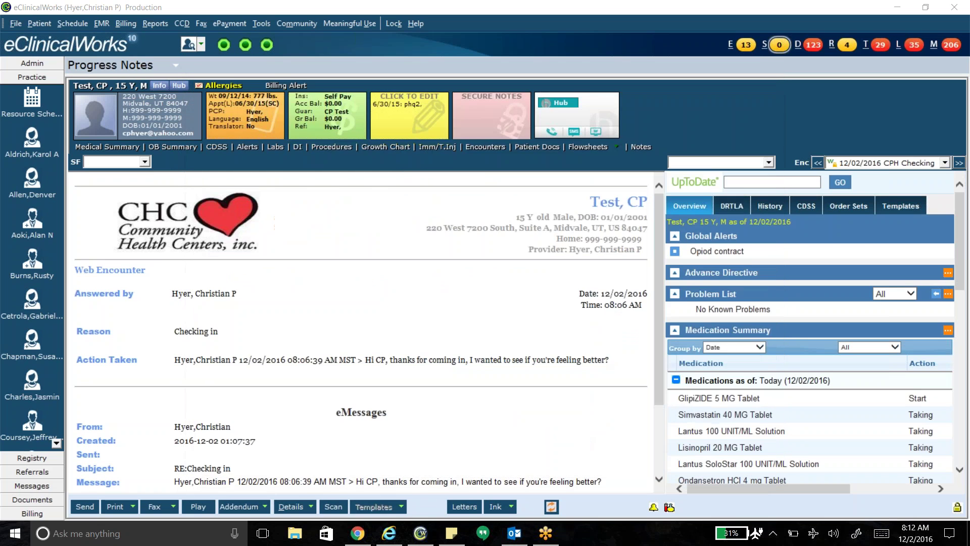
click(359, 536)
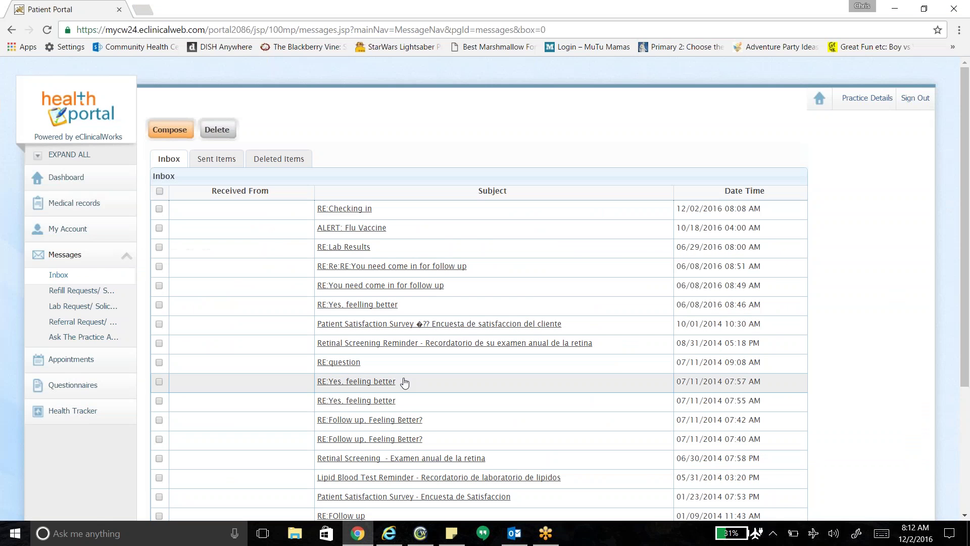
click(91, 295)
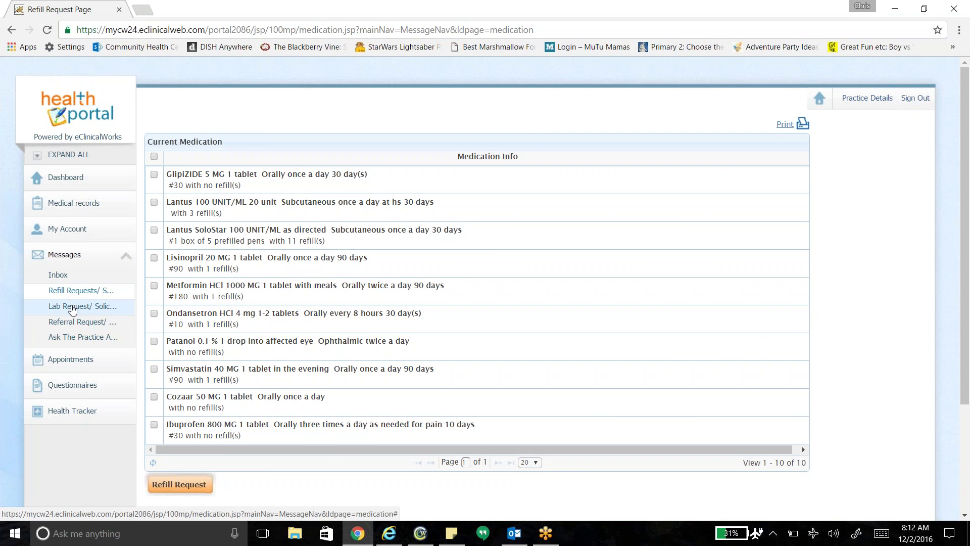
click(72, 306)
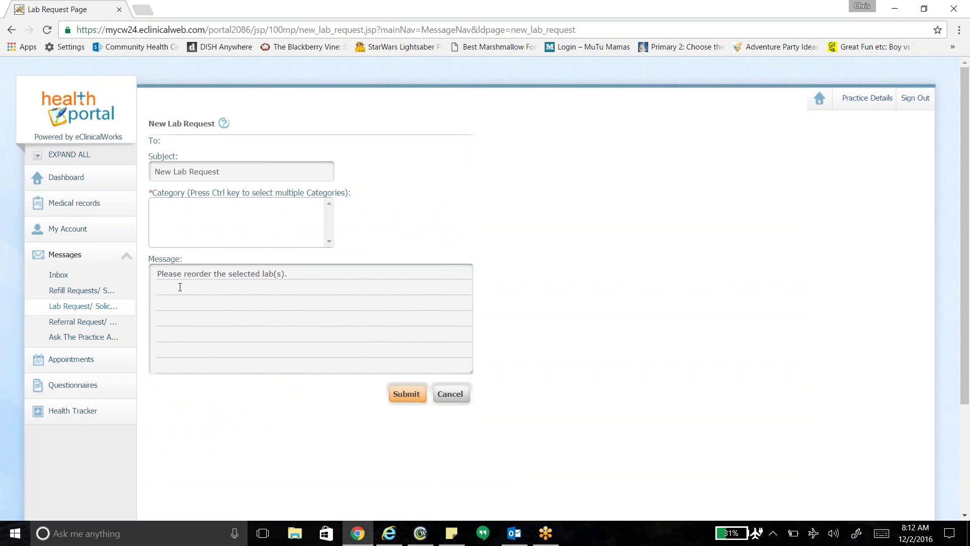
click(82, 323)
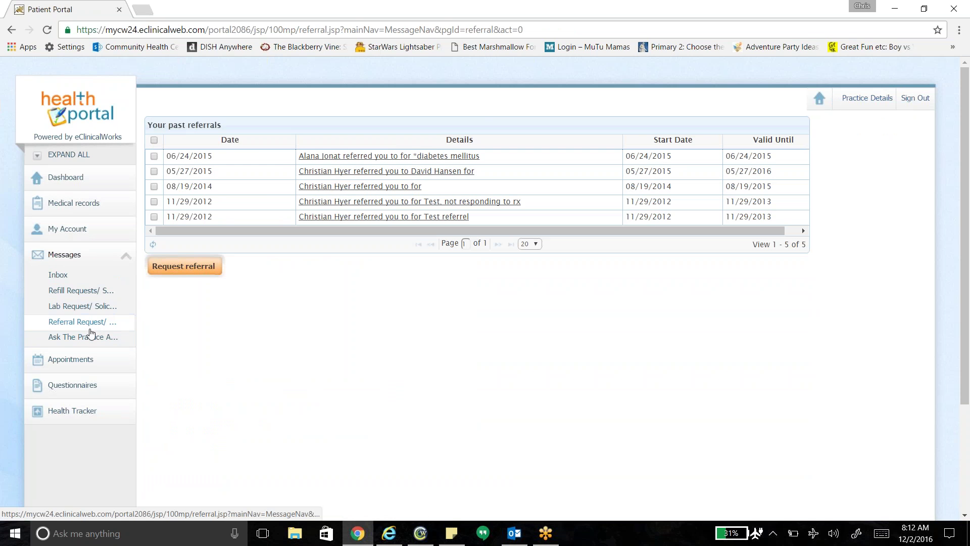
click(90, 337)
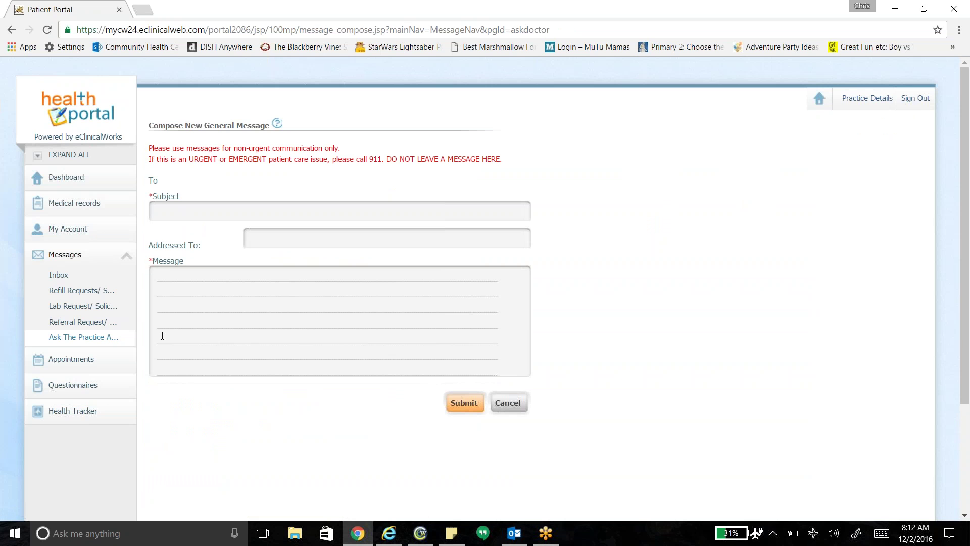
click(87, 359)
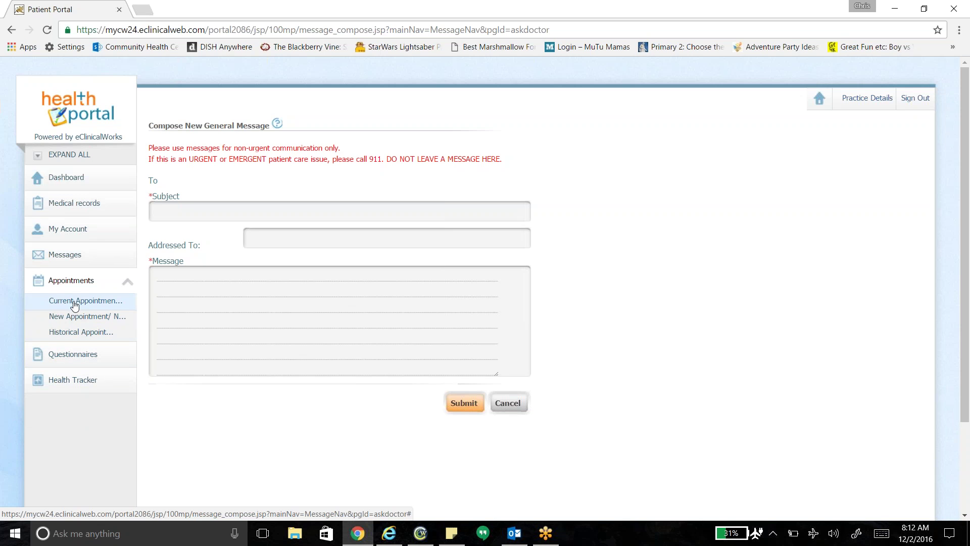
click(74, 354)
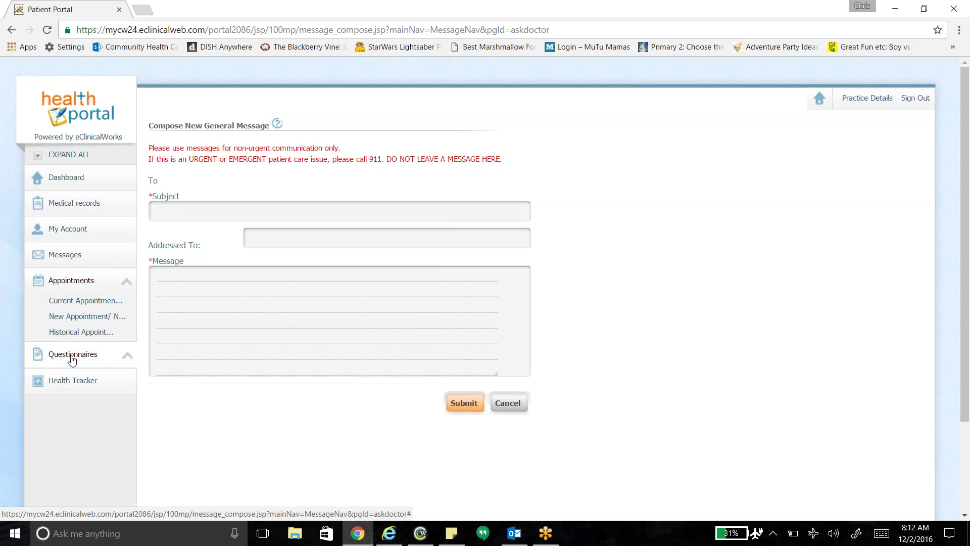
click(71, 328)
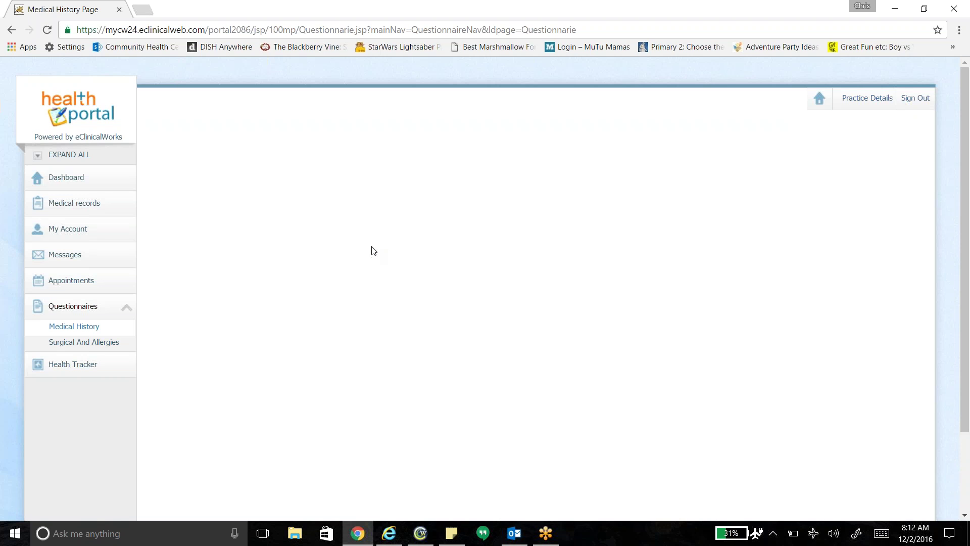
click(84, 342)
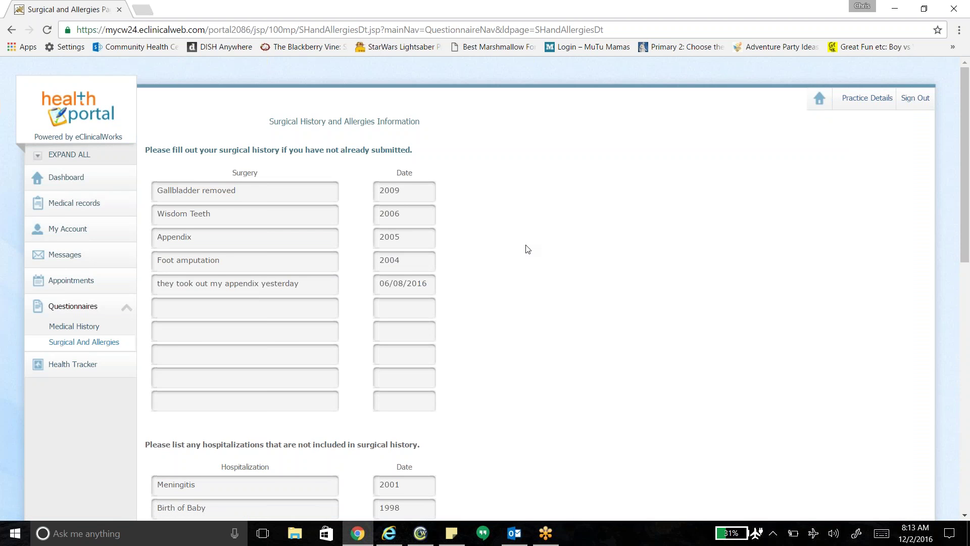
scroll(528, 249, down, 6)
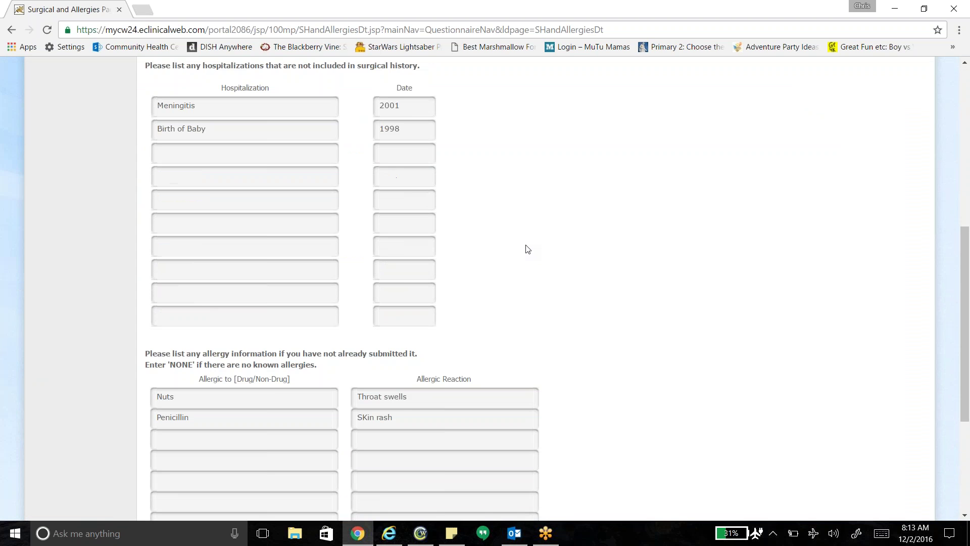
scroll(527, 249, up, 3)
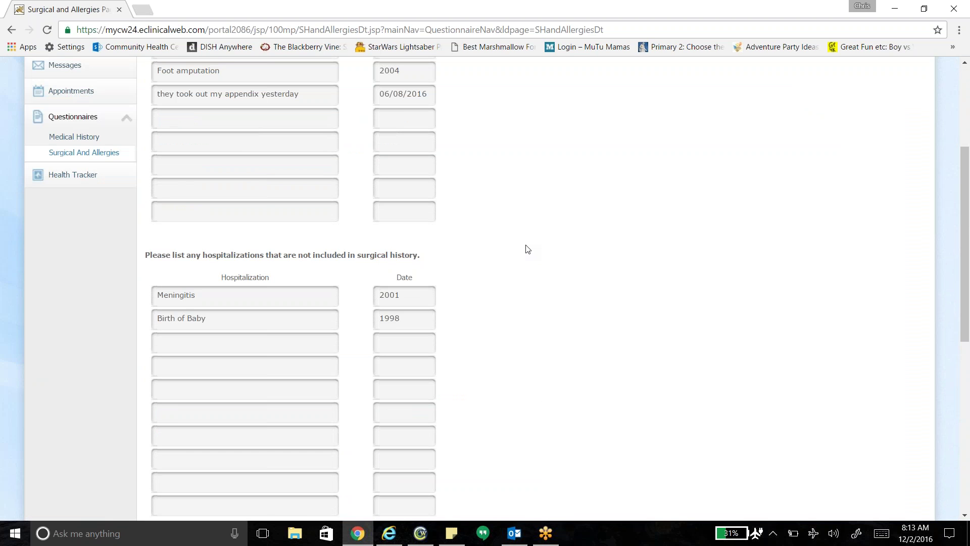
scroll(527, 248, down, 4)
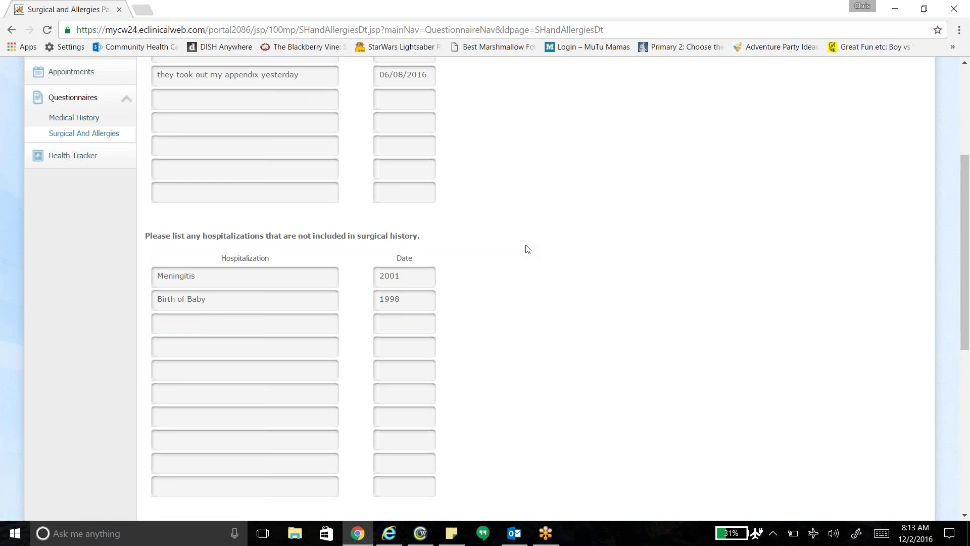
scroll(537, 268, down, 2)
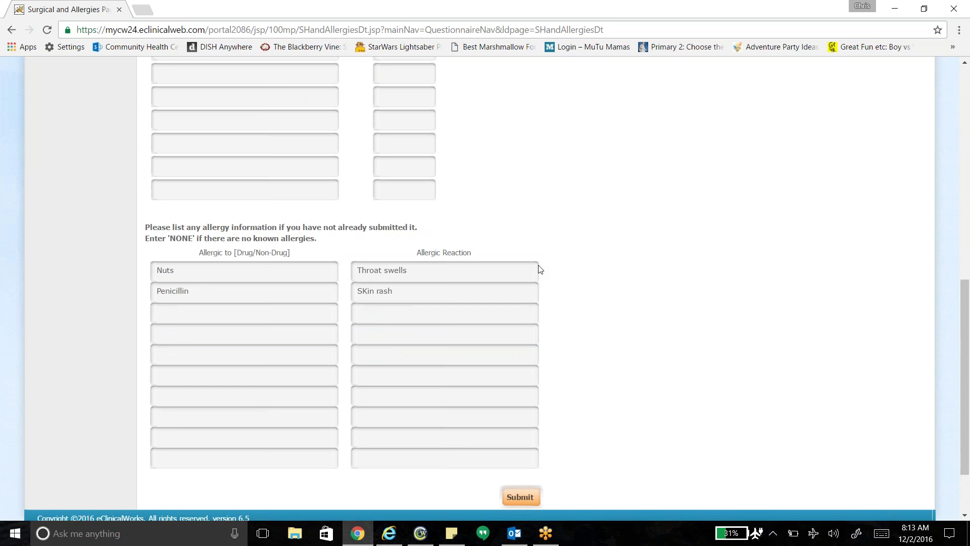
scroll(540, 269, up, 6)
click(85, 219)
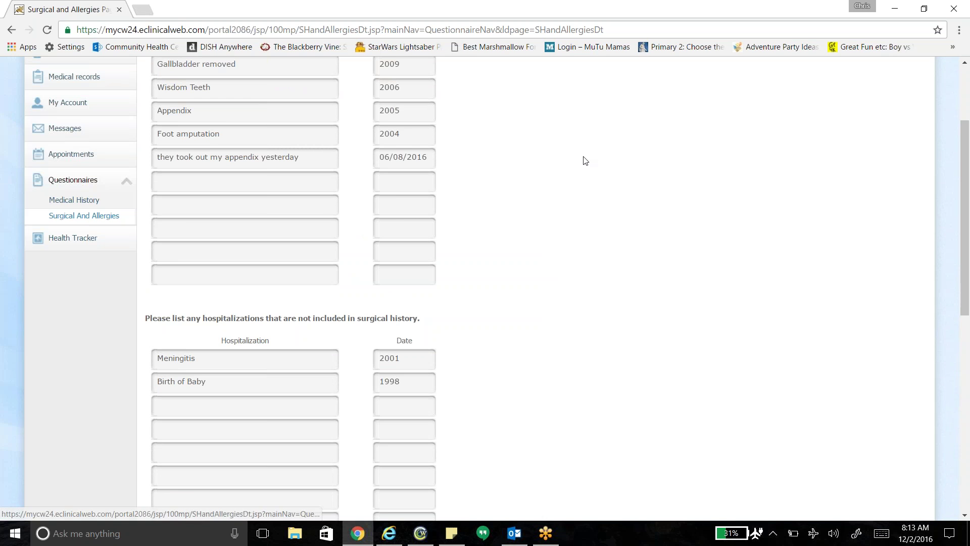
scroll(527, 210, down, 4)
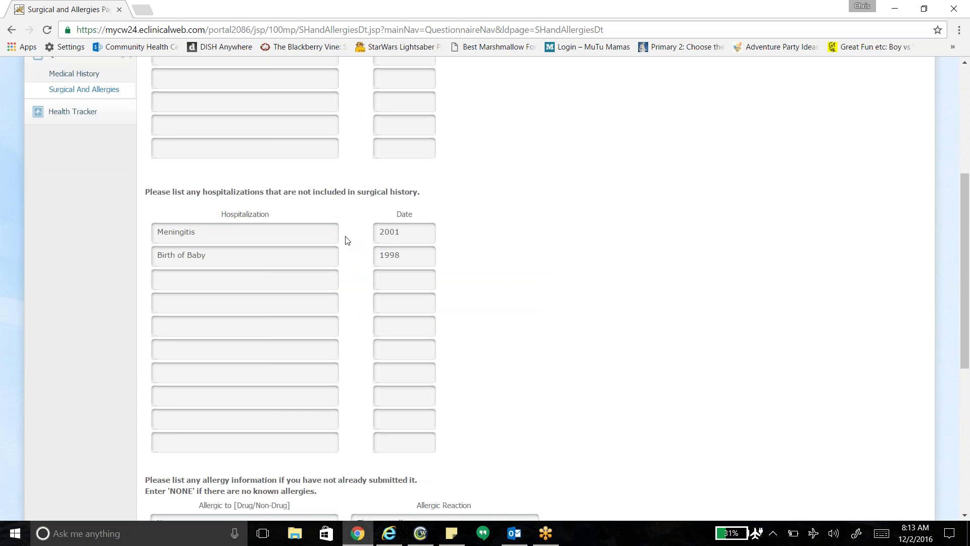
scroll(199, 195, down, 2)
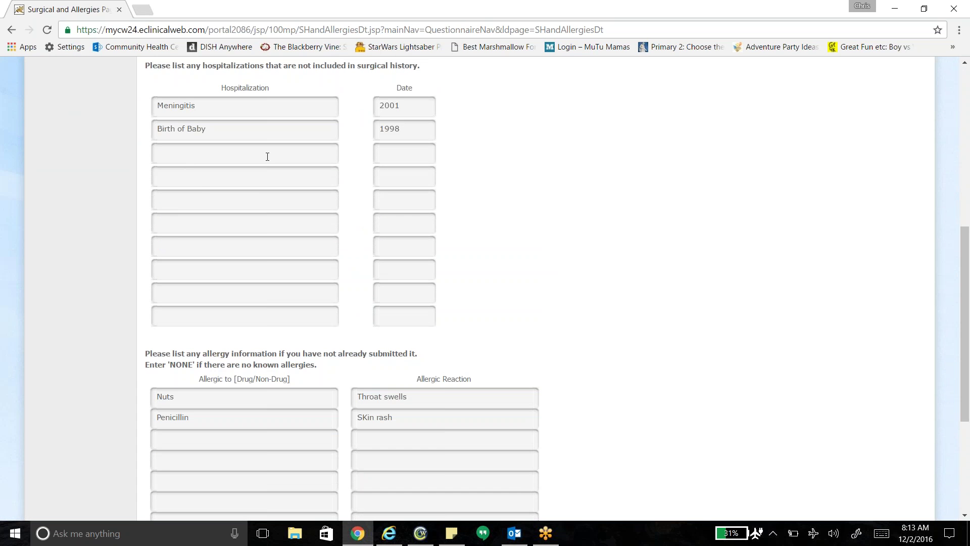
scroll(93, 158, down, 1)
scroll(266, 135, up, 6)
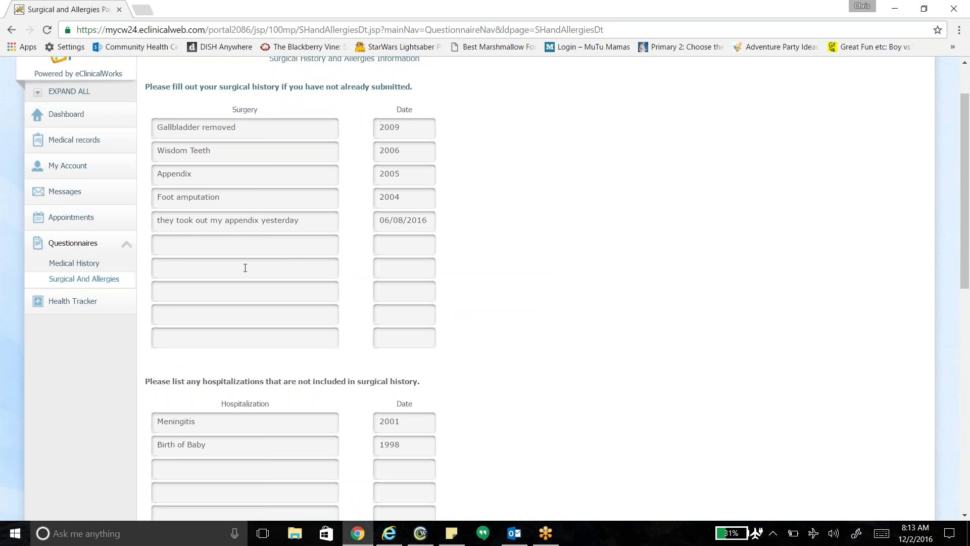
scroll(466, 195, up, 2)
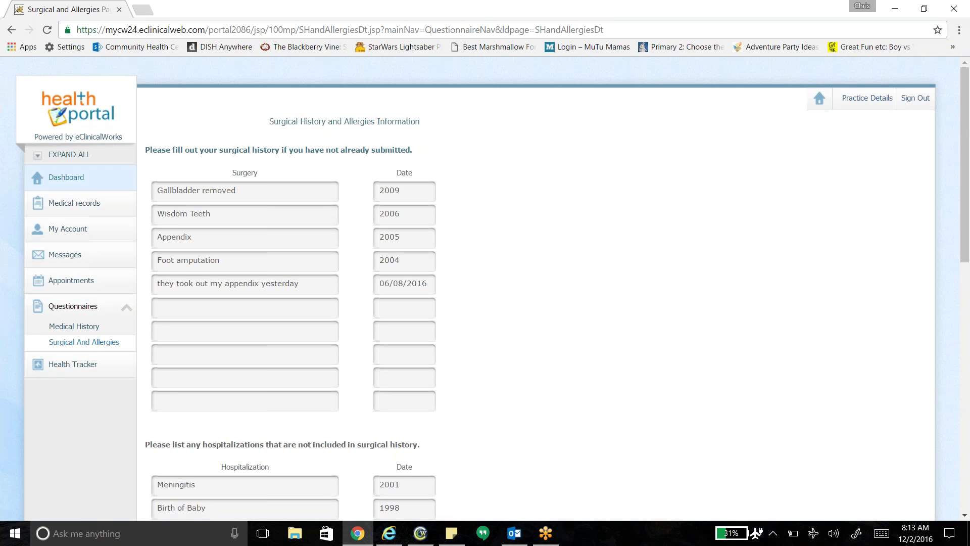
click(66, 177)
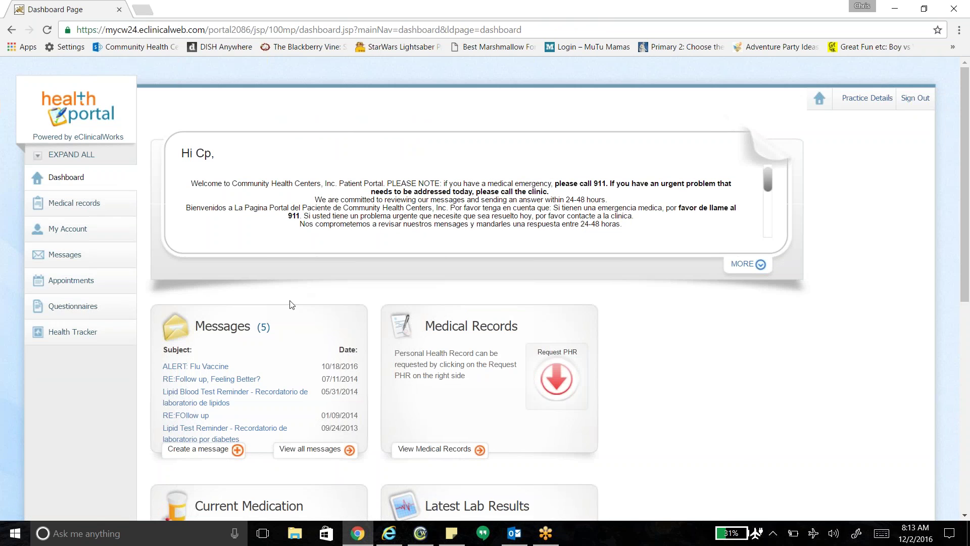
Step: Scroll down the portal dashboard and page through the Current Medication carousel cards
scroll(287, 304, down, 3)
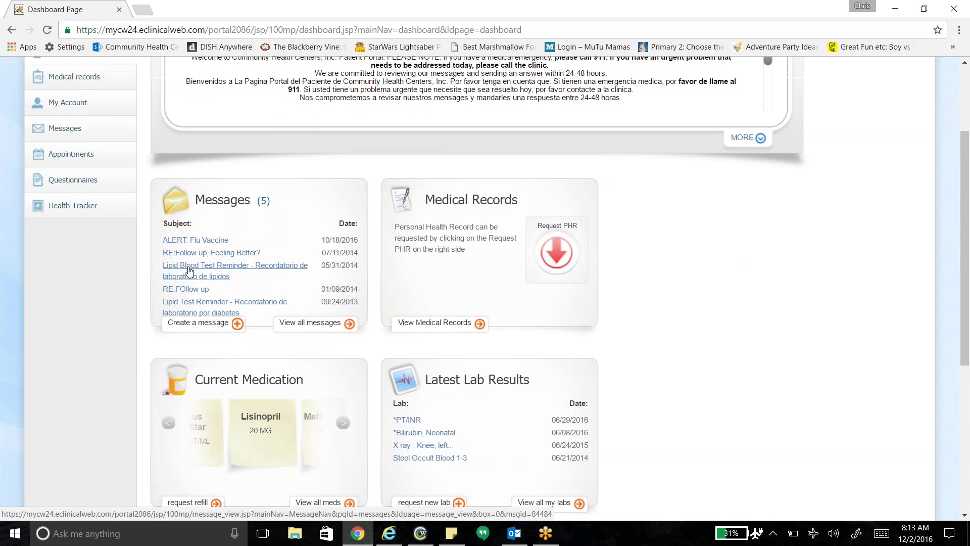
scroll(240, 284, down, 2)
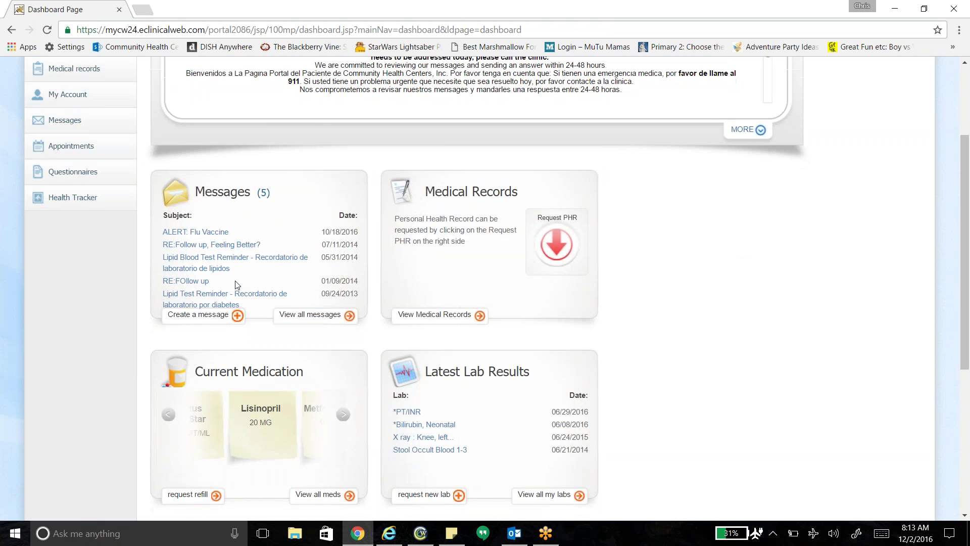
scroll(298, 301, down, 1)
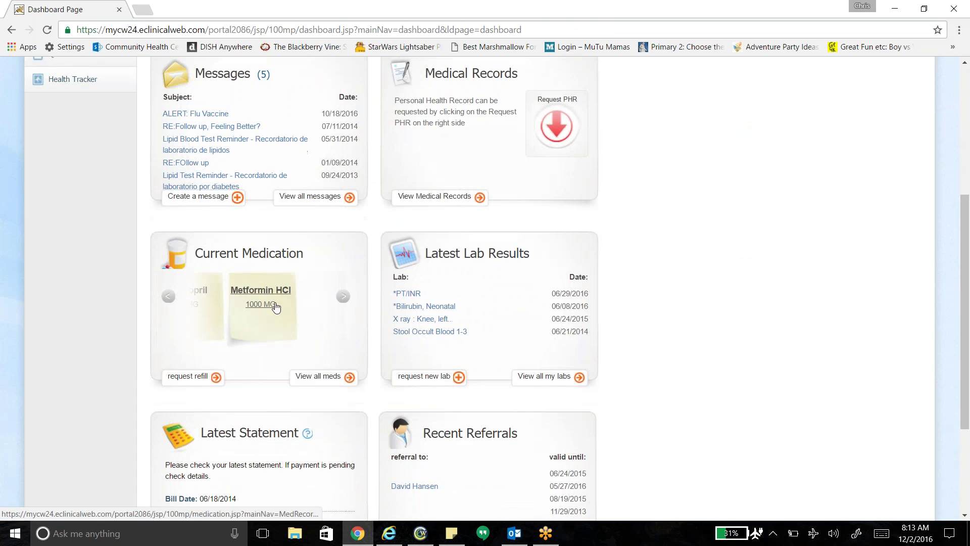
click(343, 298)
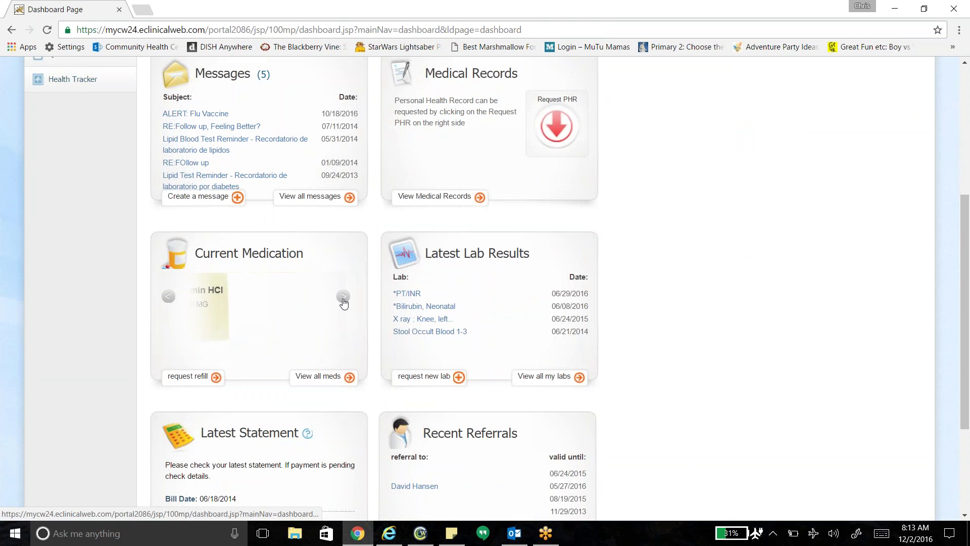
click(169, 297)
click(169, 297)
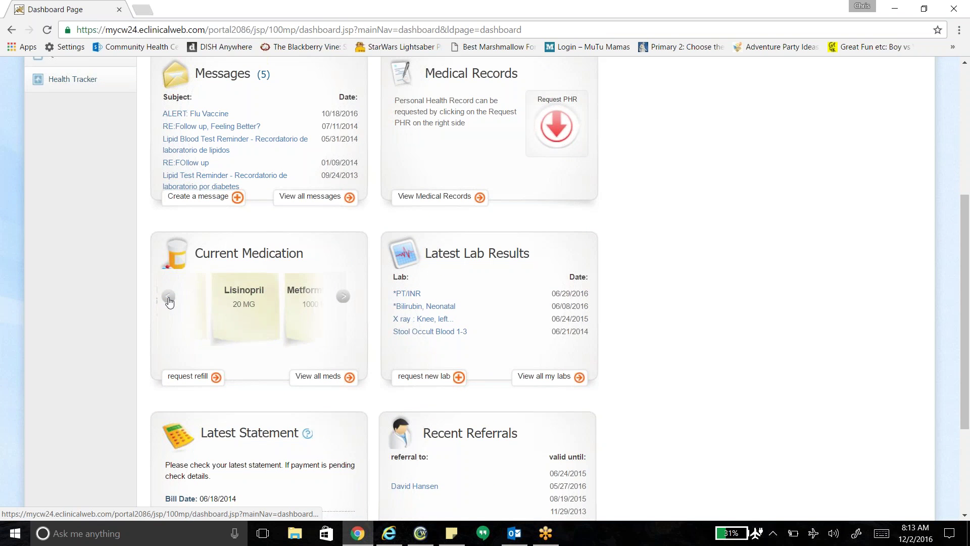
click(169, 297)
click(169, 297)
click(168, 297)
Step: View all current medications, collapsing Medical Records and expanding Account Settings in the sidebar
click(316, 382)
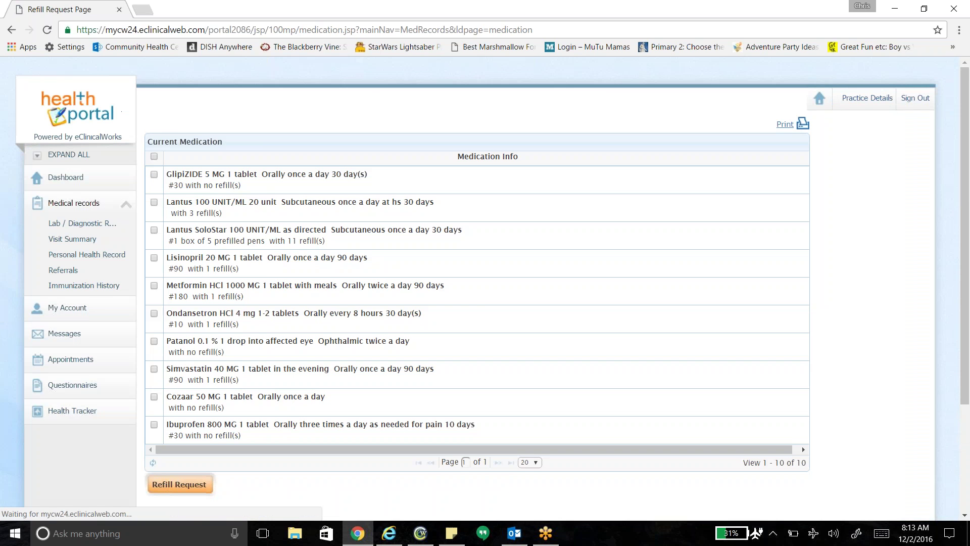
scroll(470, 336, down, 3)
scroll(470, 303, up, 3)
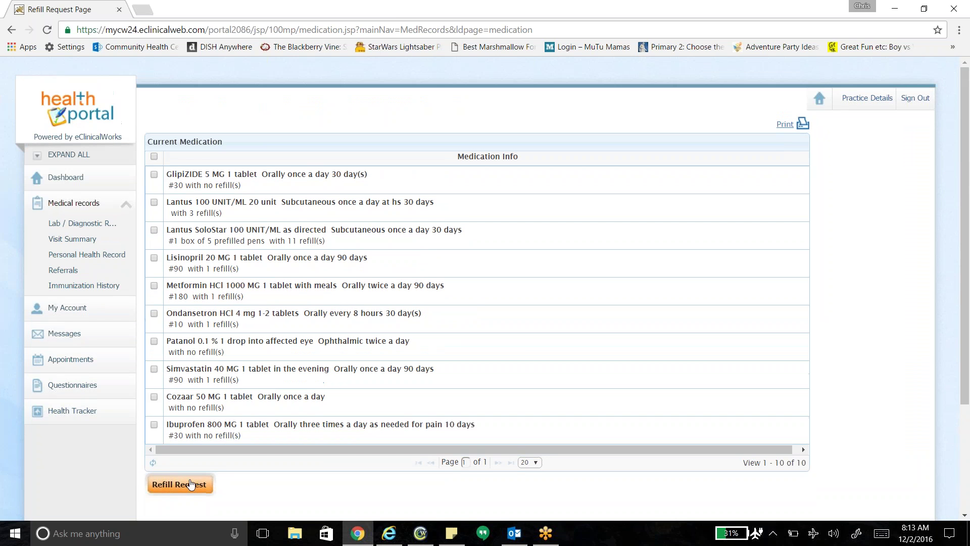
click(66, 204)
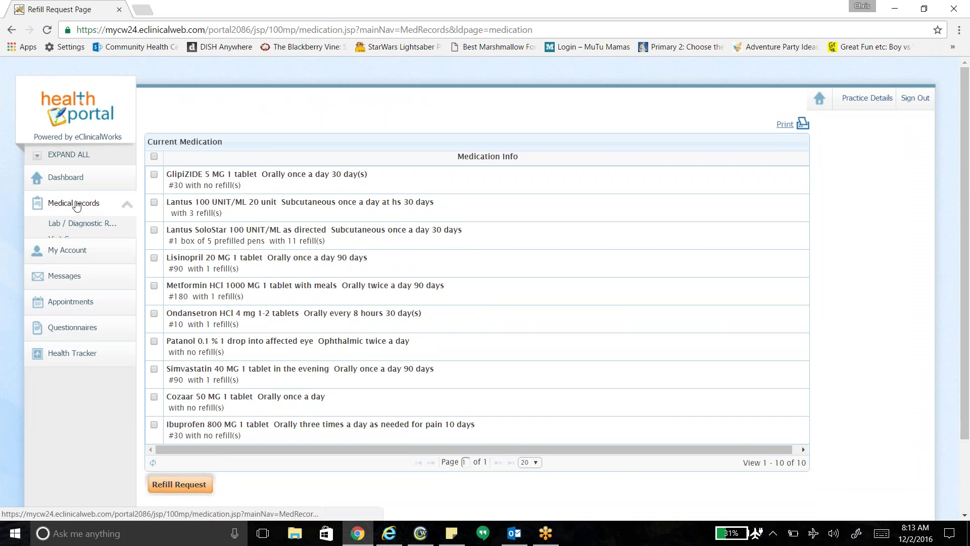
click(80, 230)
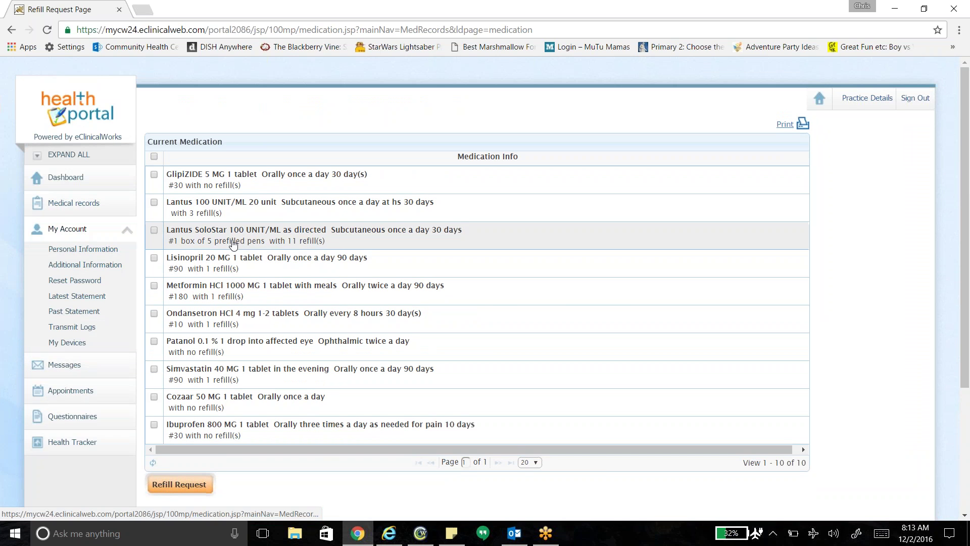
Step: Browse the portal Dashboard again, then bring the eClinicalWorks progress note back to front
click(65, 177)
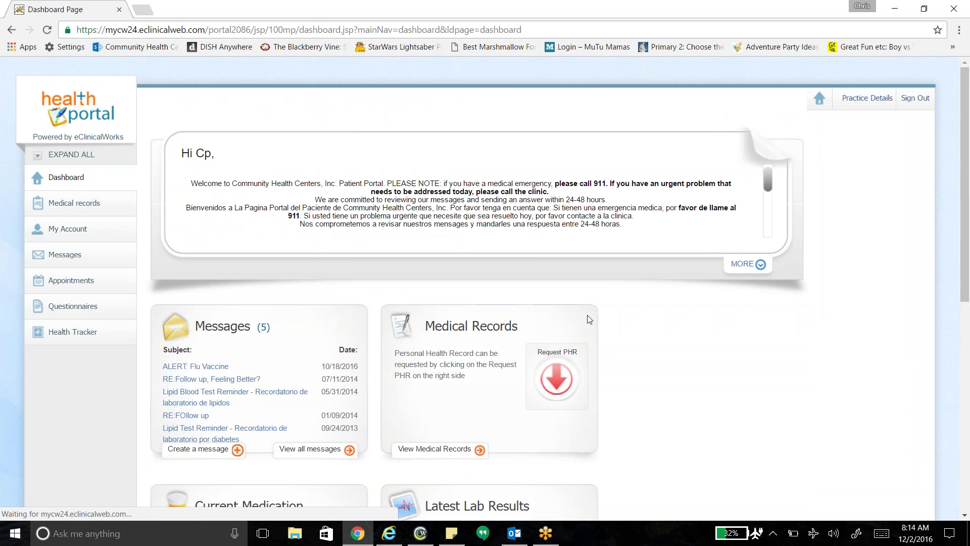
scroll(453, 249, down, 3)
scroll(386, 321, down, 3)
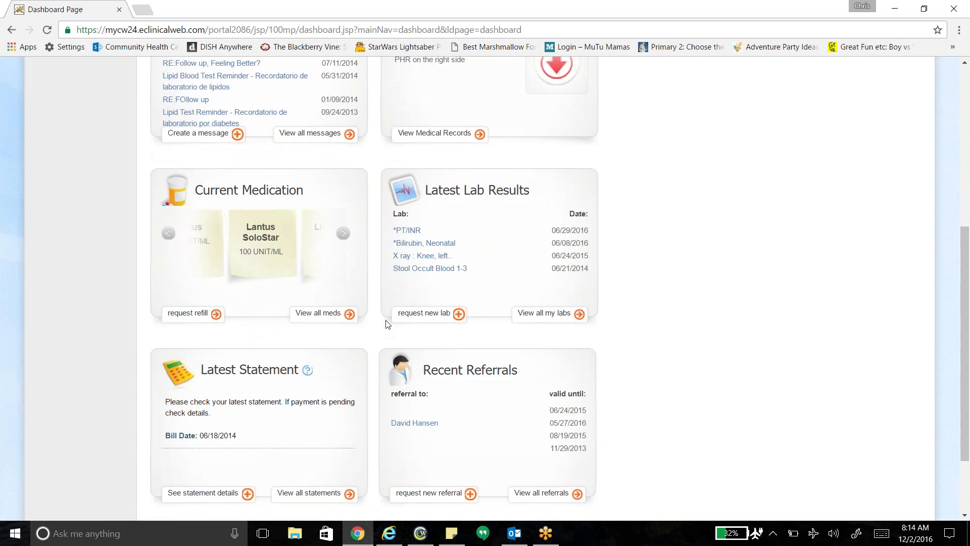
scroll(386, 320, down, 2)
scroll(342, 343, up, 5)
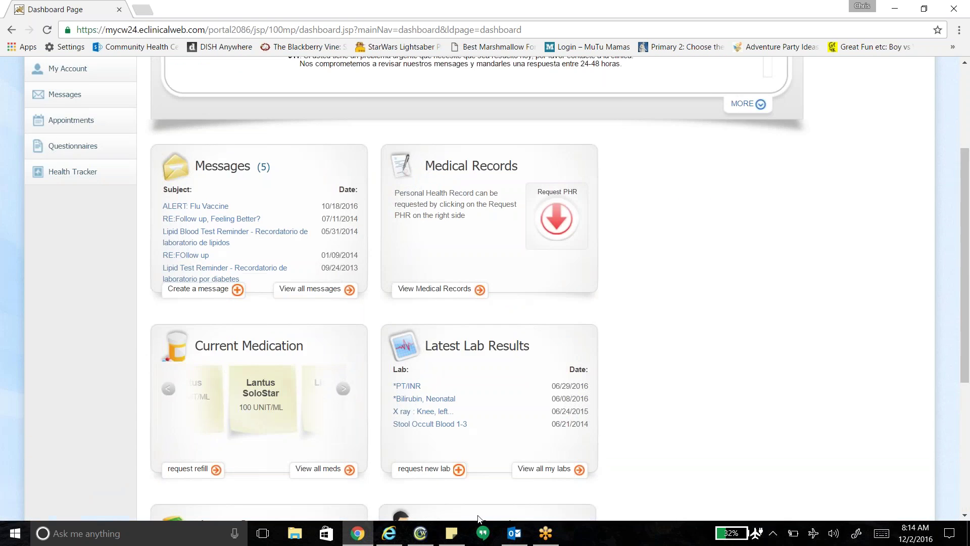
click(423, 535)
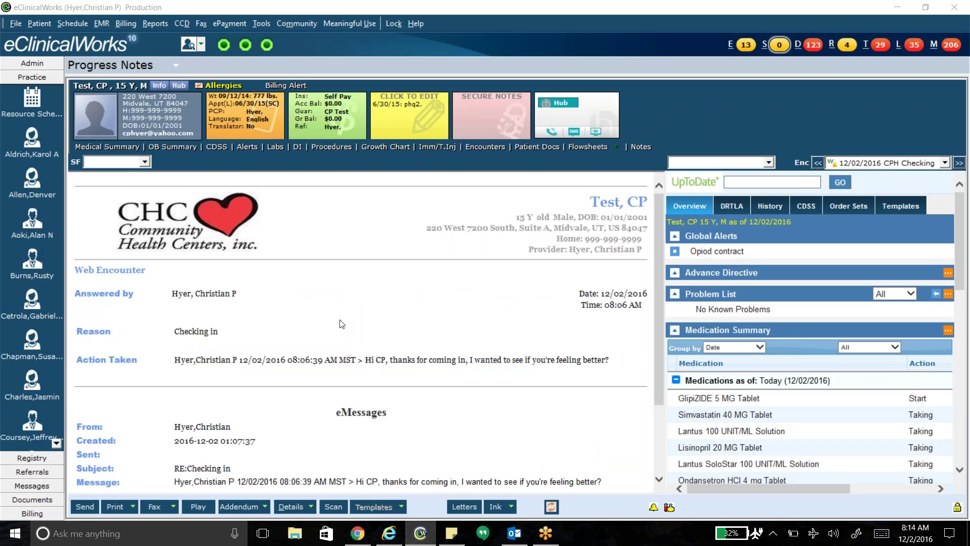
Step: From the Patient Hub's Progress Notes, switch the encounter to the 06/30/2015 SC visit
scroll(353, 303, down, 2)
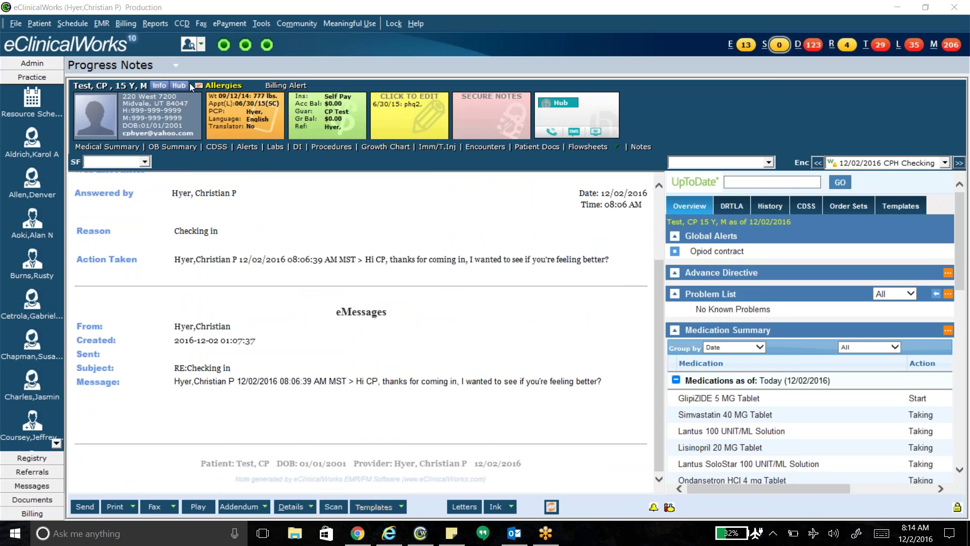
click(201, 103)
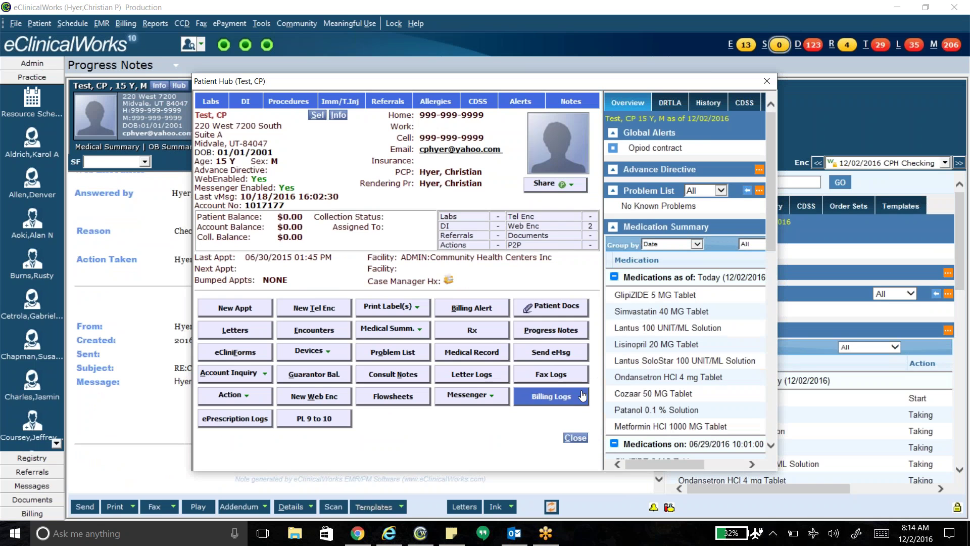
click(541, 334)
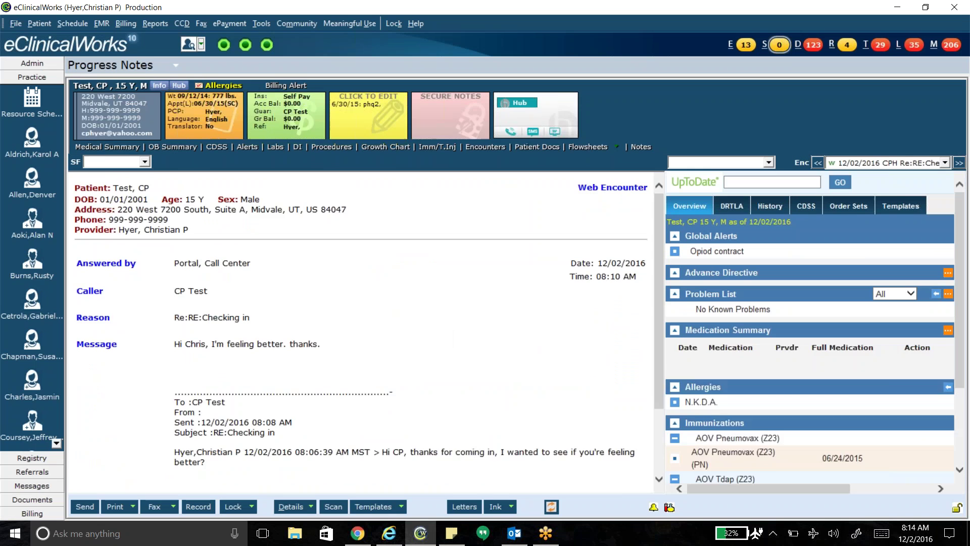
click(945, 163)
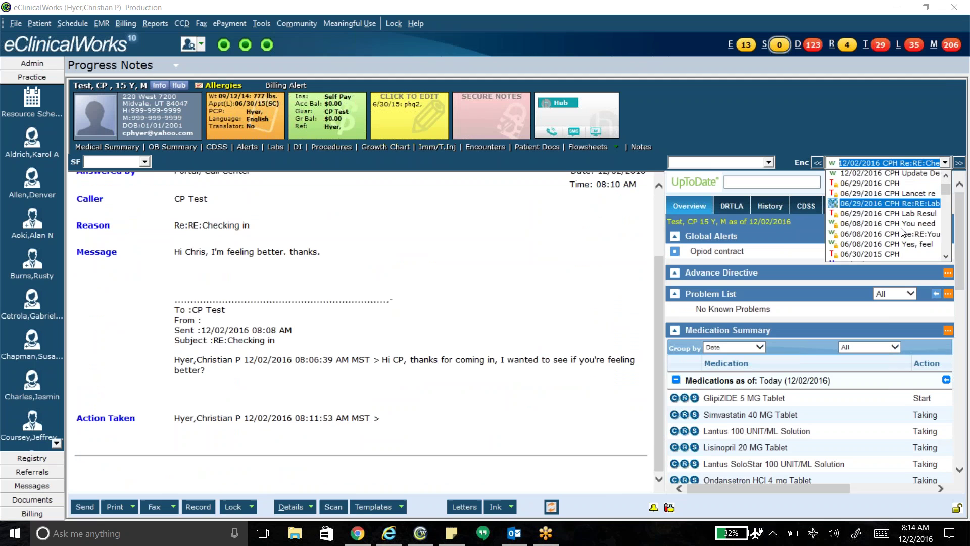
scroll(903, 233, down, 2)
click(883, 203)
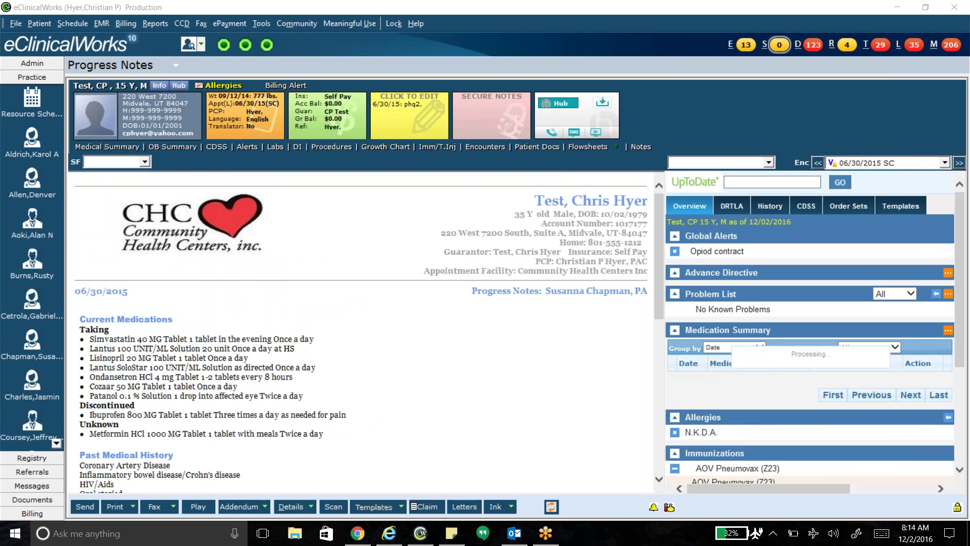
scroll(286, 327, up, 5)
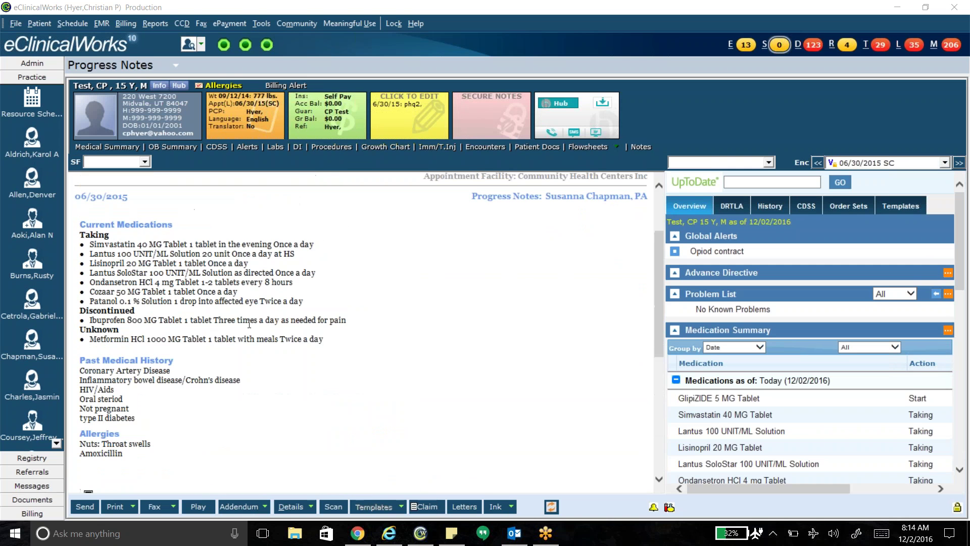
click(290, 506)
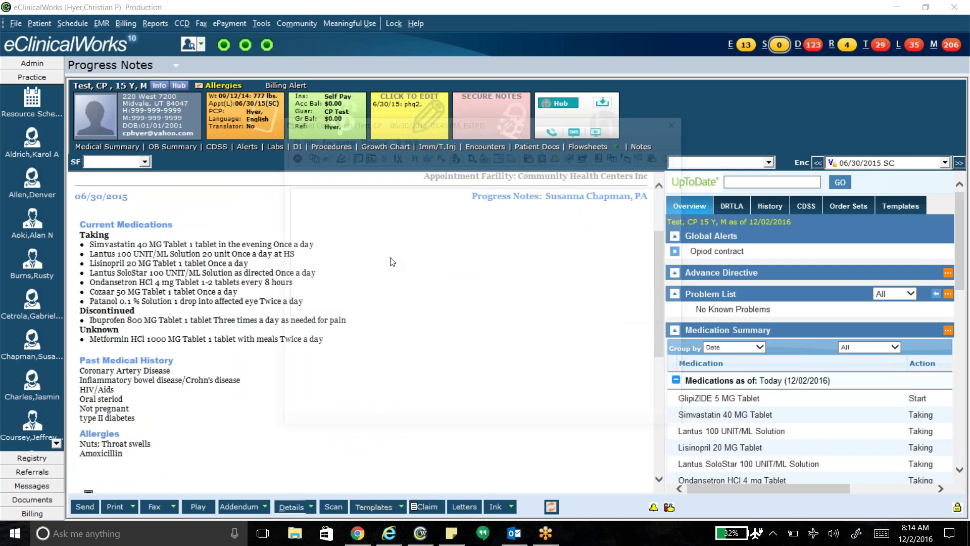
click(488, 156)
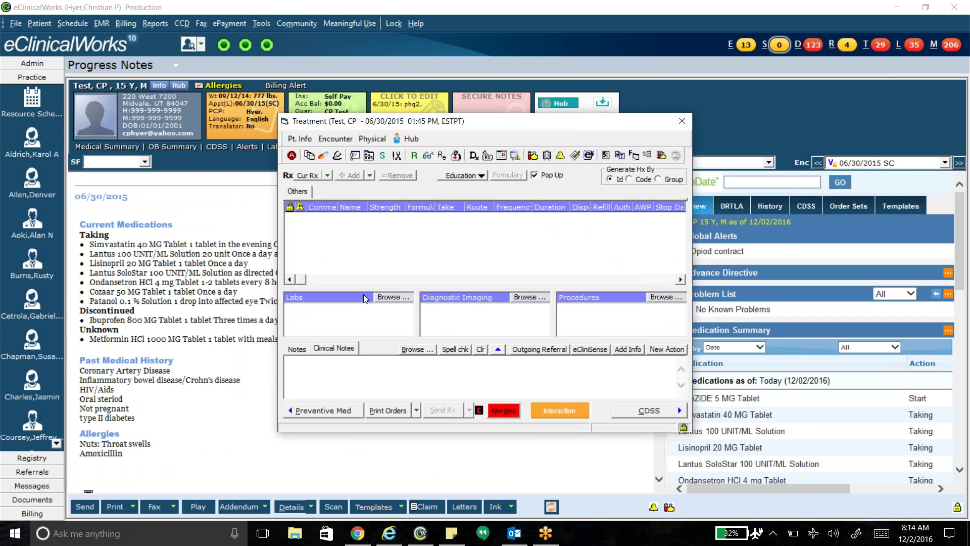
click(305, 352)
click(335, 350)
click(682, 121)
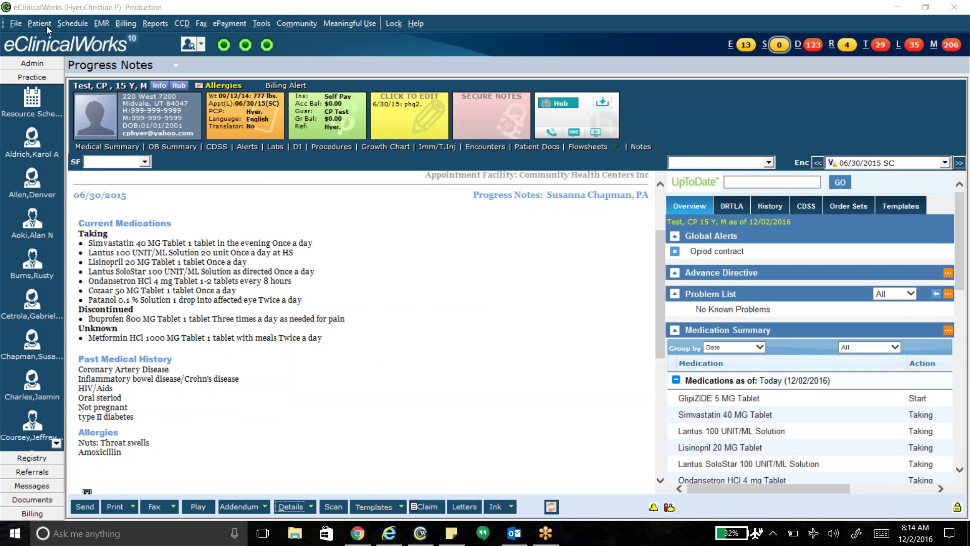